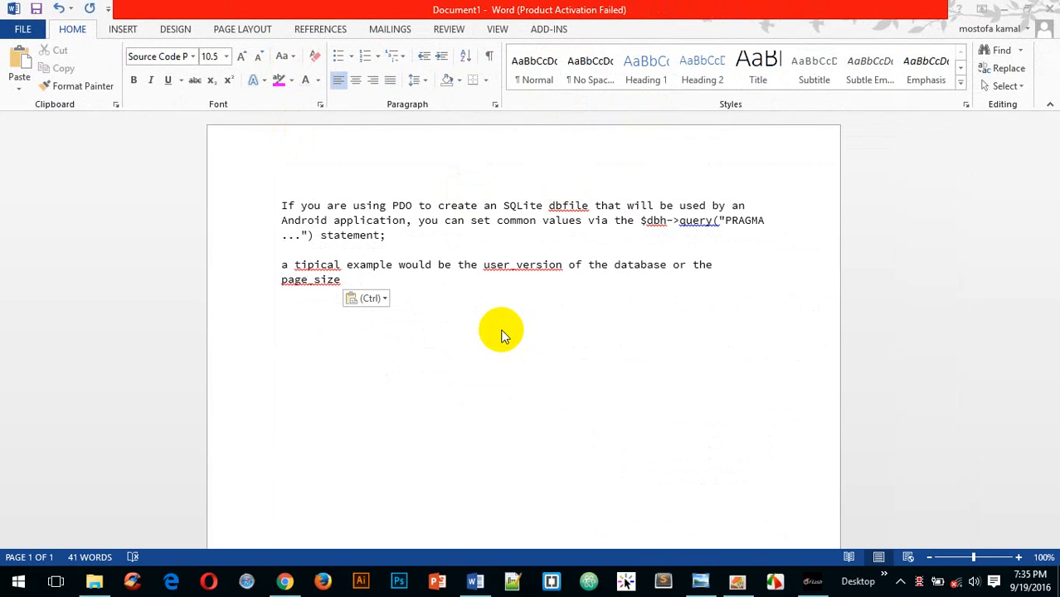
Step: Highlight the word "PDO" in the first line with the pink highlighter
click(414, 208)
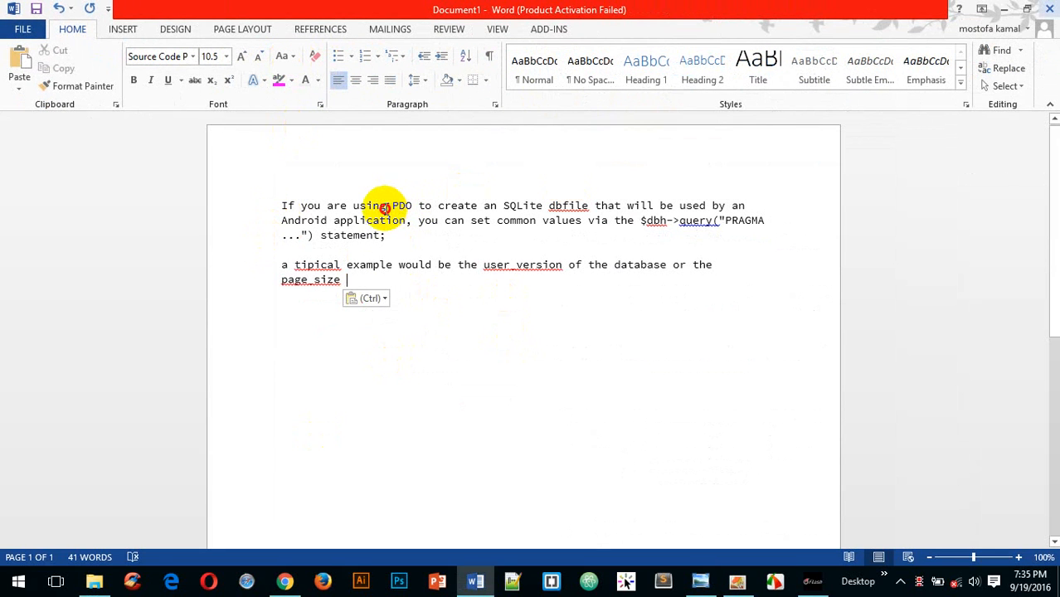
click(412, 202)
mouse_move(411, 202)
mouse_down()
mouse_move(386, 205)
mouse_move(395, 208)
mouse_up()
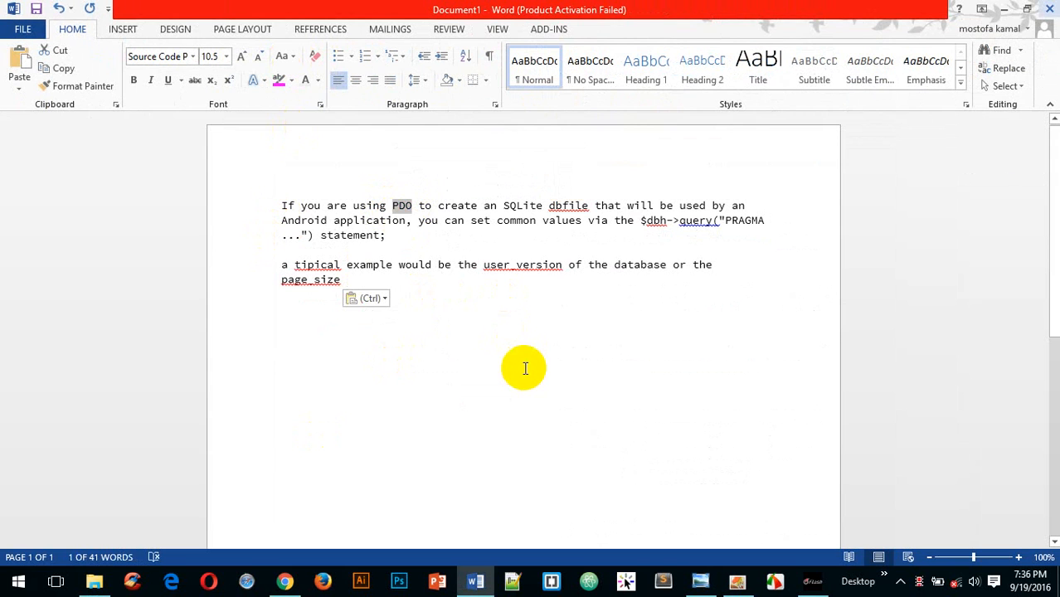
click(281, 81)
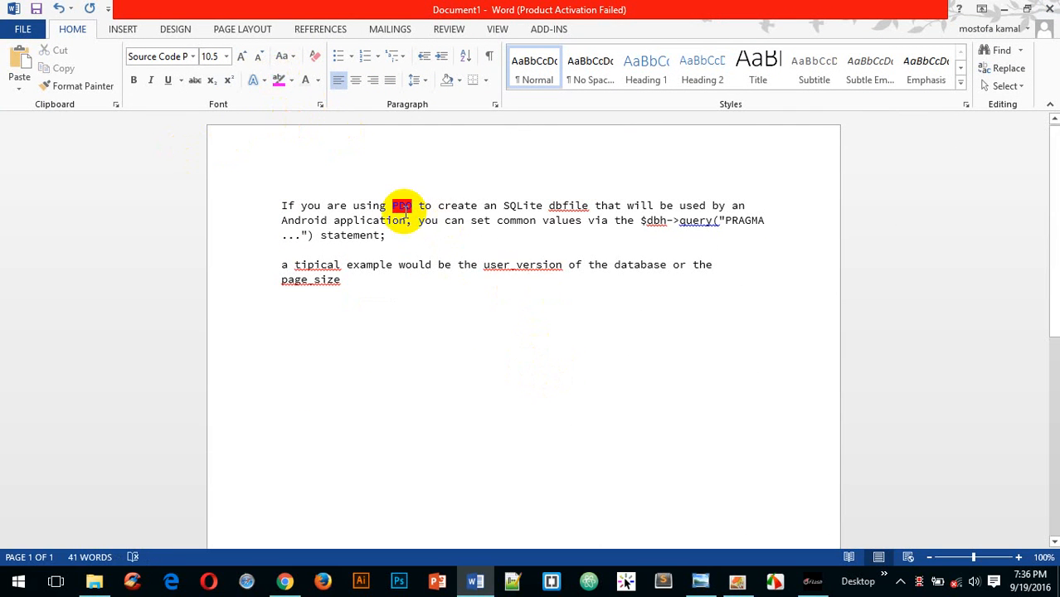
click(470, 345)
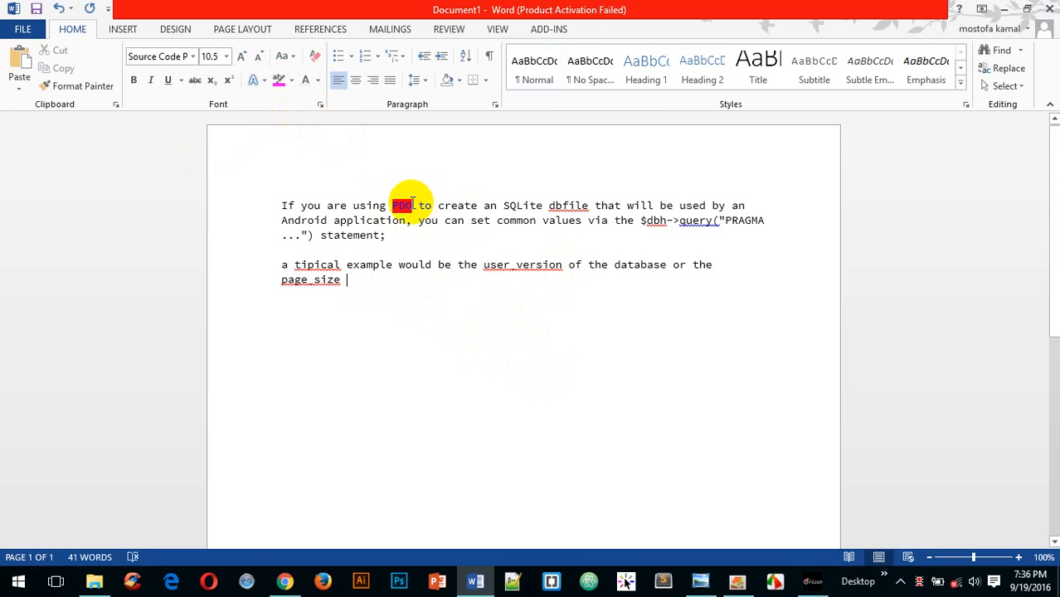
Step: Change the highlight on the word "PDO" to yellow
drag(409, 203, 392, 208)
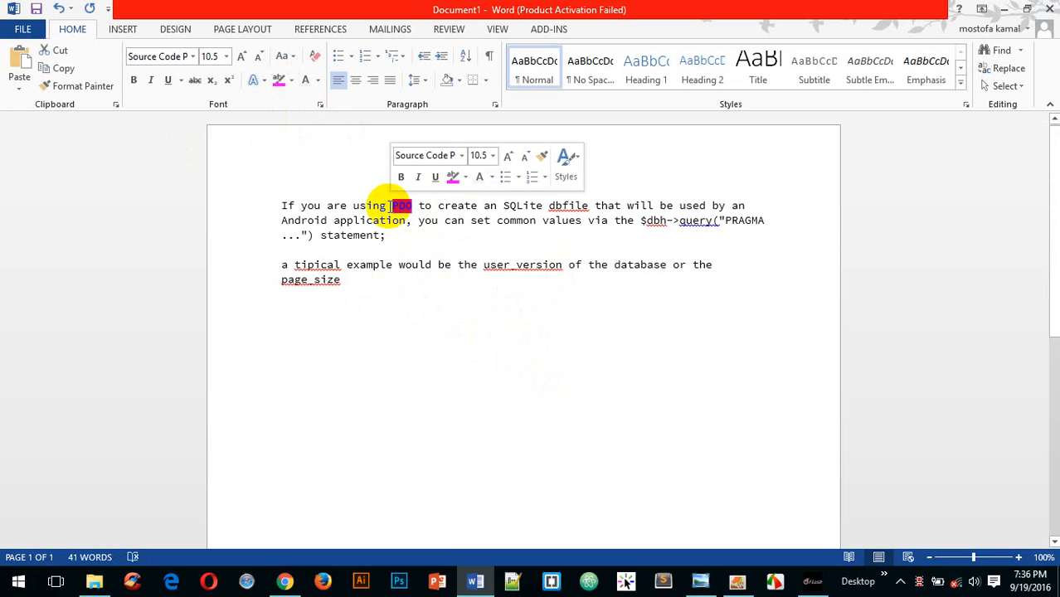
click(290, 81)
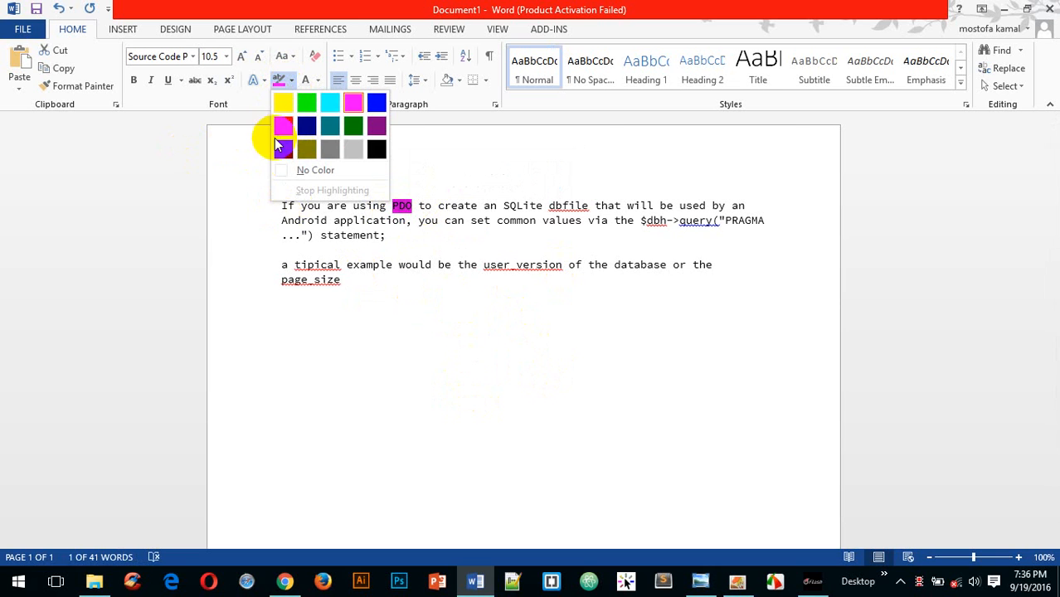
click(283, 103)
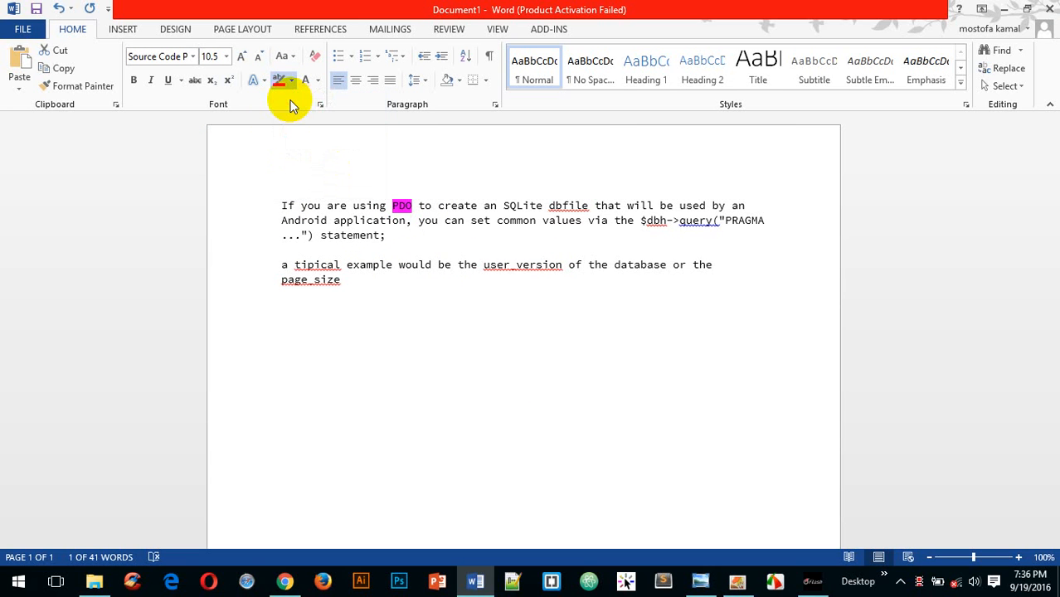
Step: Switch the highlighter to bright green and mark the word "PDO" with it
click(290, 83)
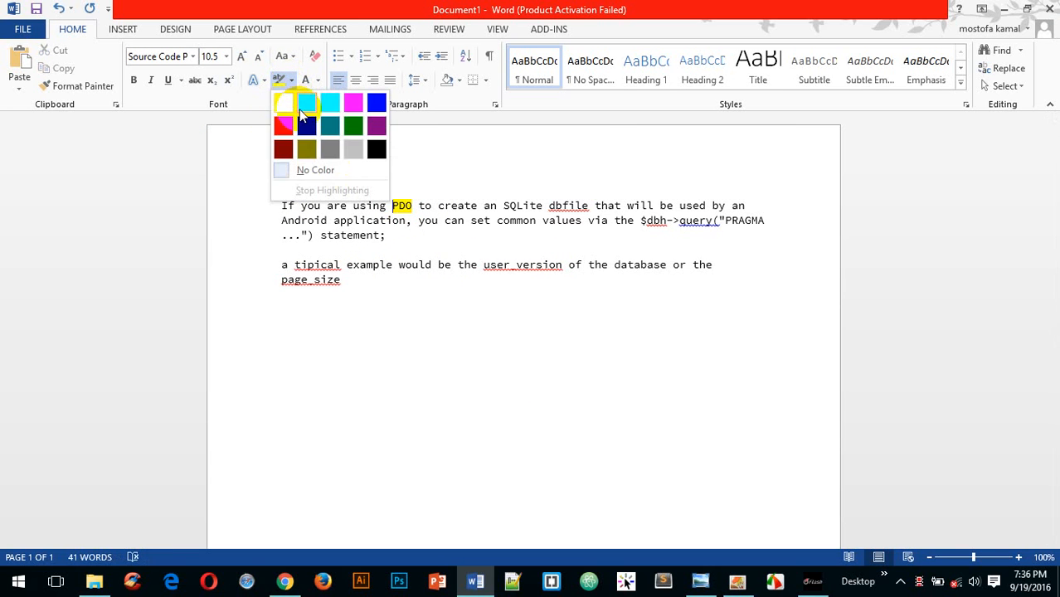
click(301, 101)
drag(395, 204, 422, 204)
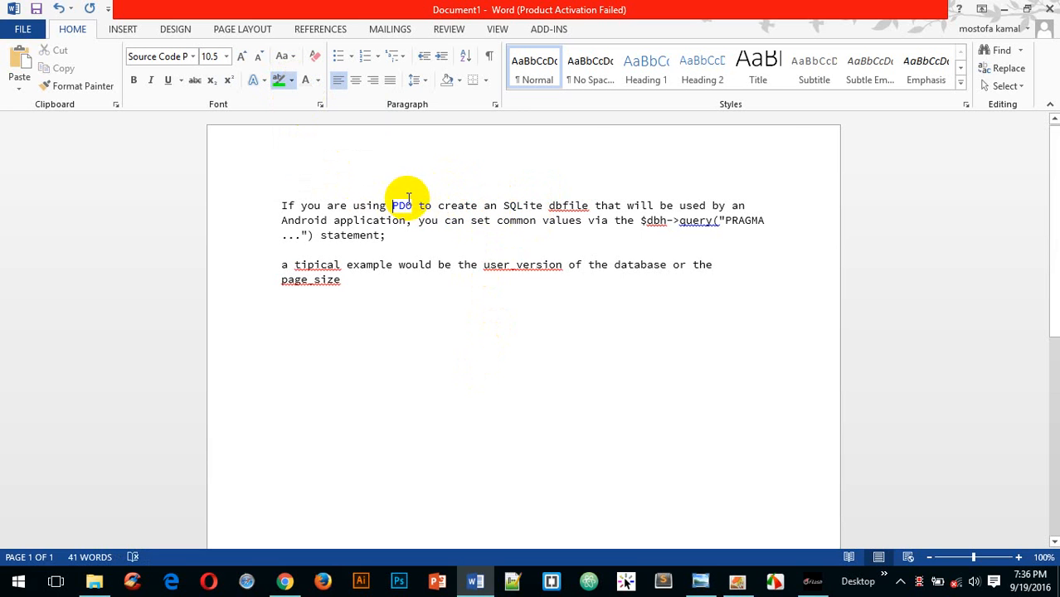
drag(394, 205, 413, 205)
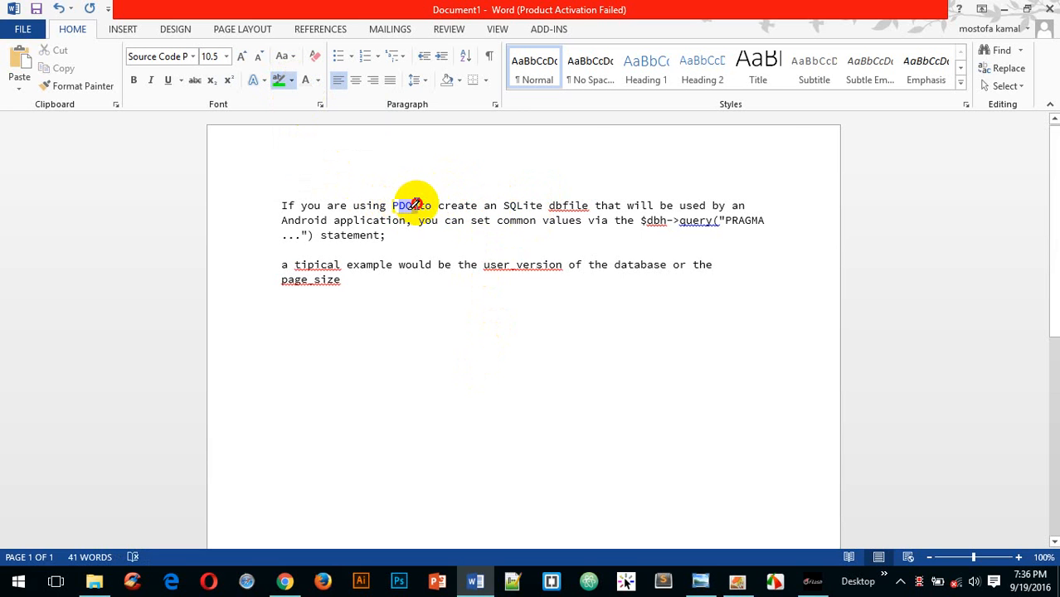
click(278, 75)
double_click(400, 204)
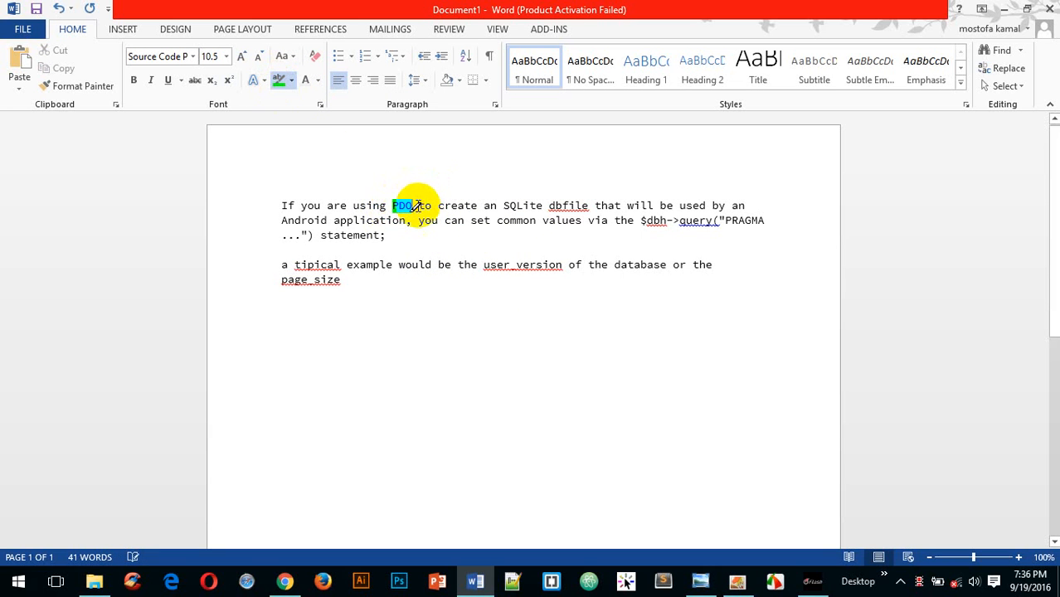
Step: Choose the dark blue highlighter and mark the words "PDO to" in the first line
click(292, 80)
click(308, 126)
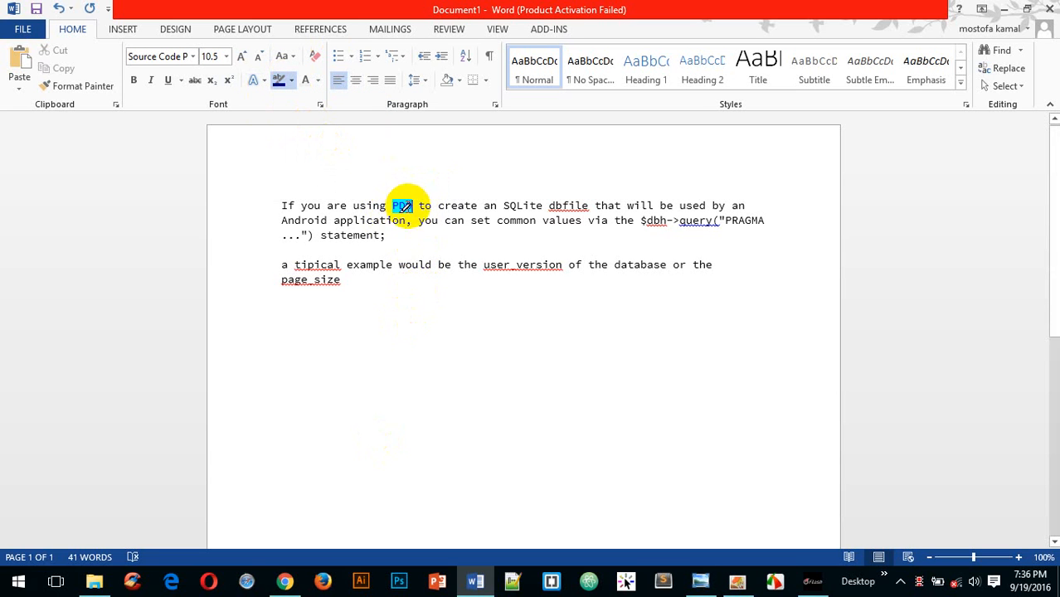
drag(421, 202, 391, 207)
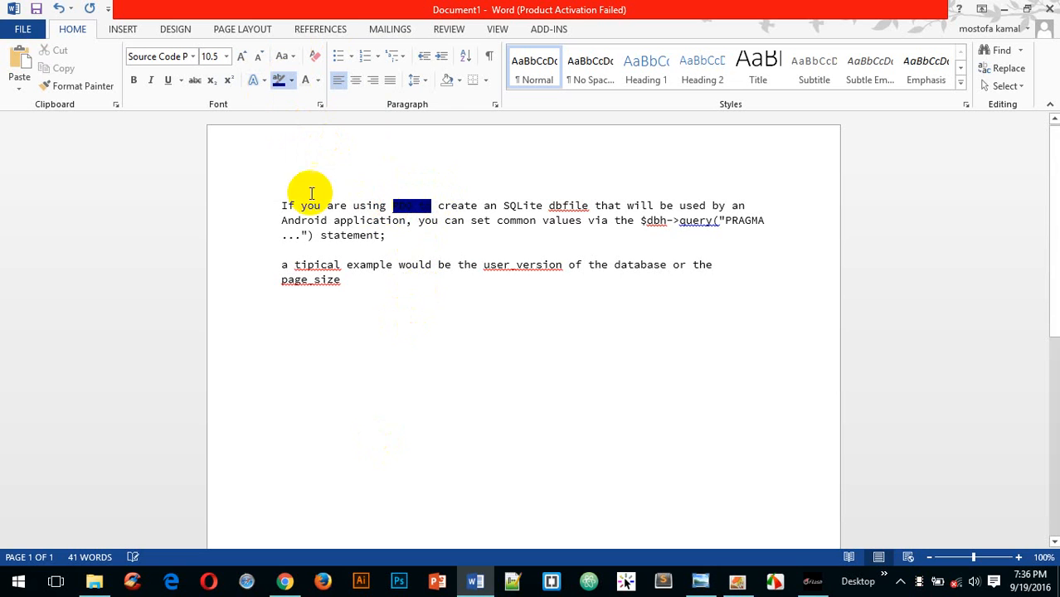
Step: Switch the highlighter to yellow and mark the words "PDO to create an" in the first line
click(291, 82)
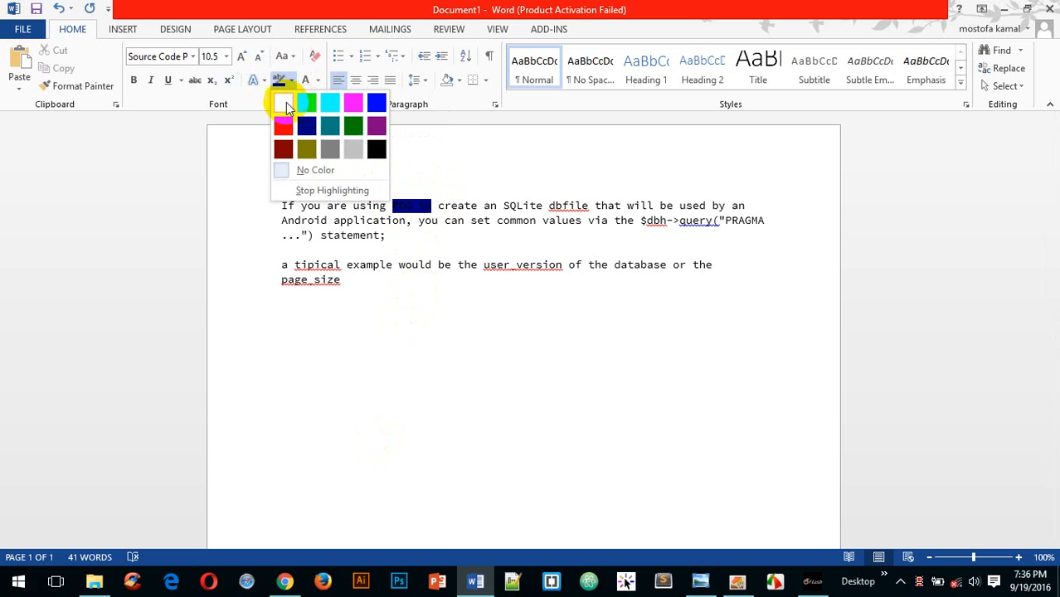
click(286, 108)
drag(464, 209, 403, 196)
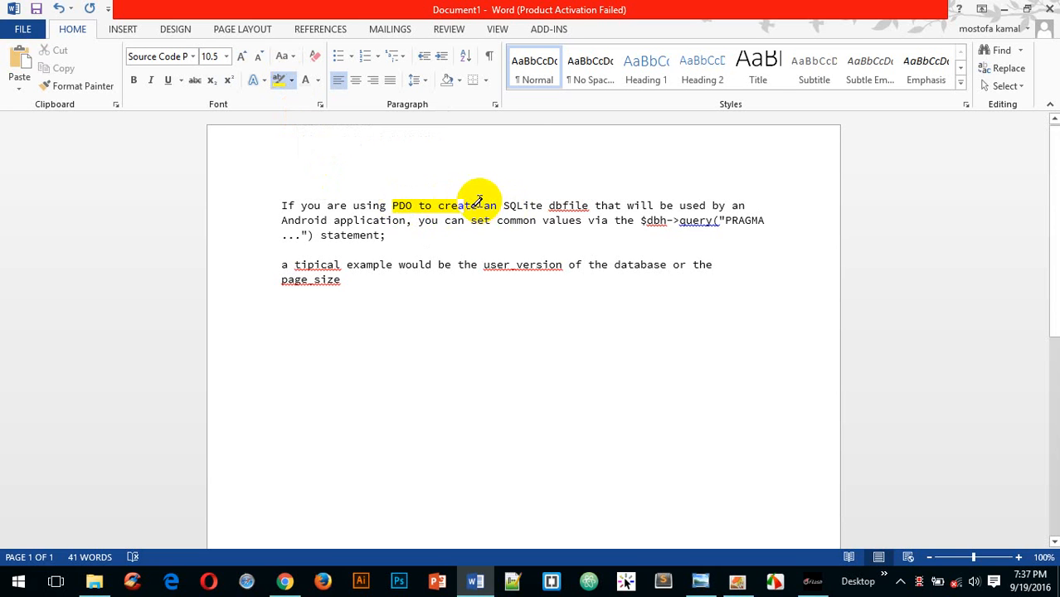
drag(479, 201, 412, 199)
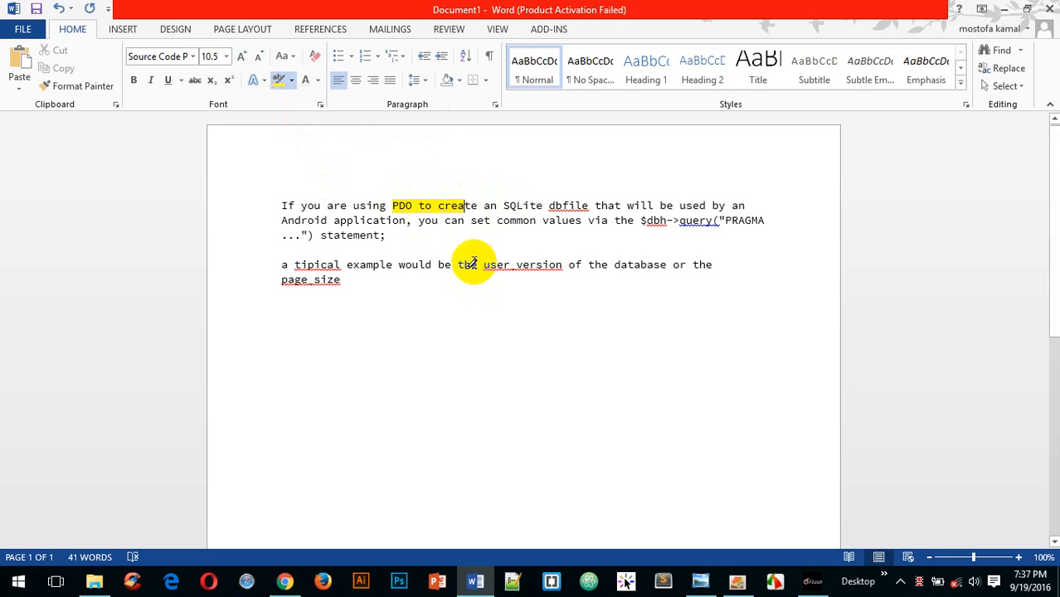
mouse_move(468, 204)
mouse_down()
mouse_move(491, 202)
mouse_move(393, 211)
mouse_up()
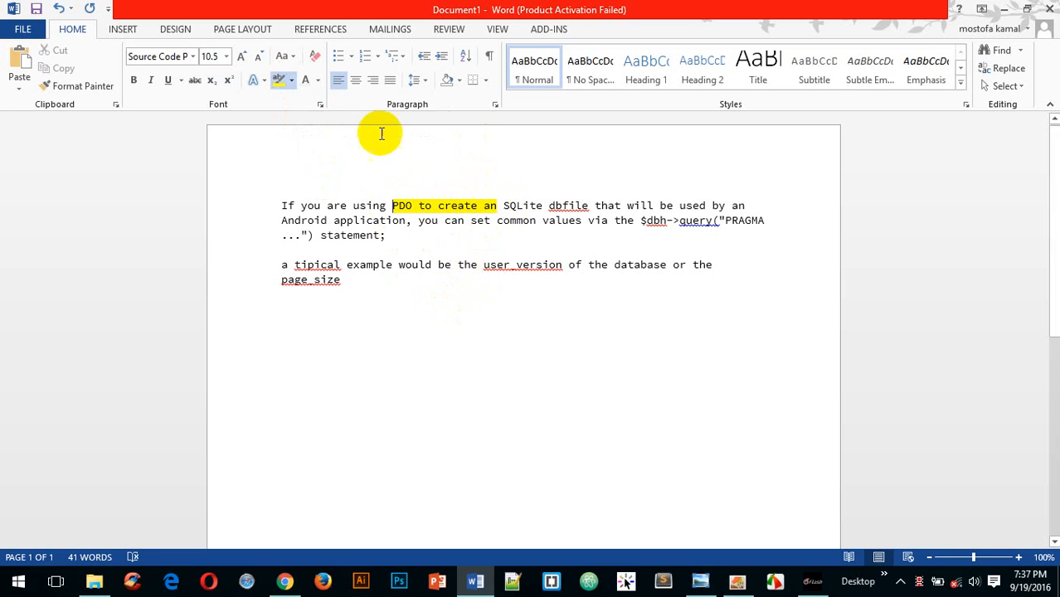
Step: Remove the highlight from the words "PDO to create an" and set the highlight colour to none
click(290, 86)
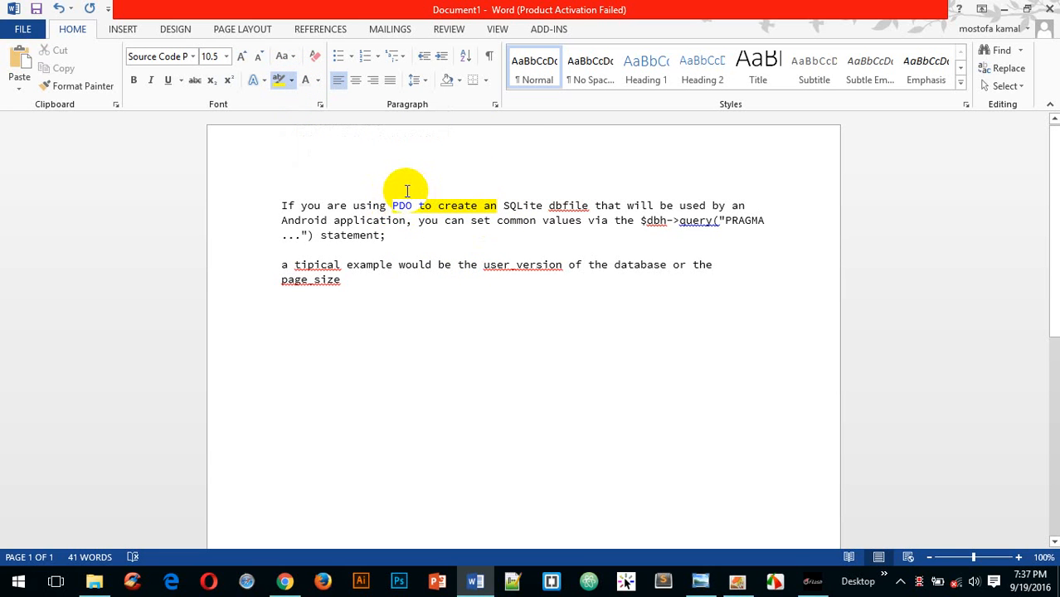
drag(405, 199, 496, 189)
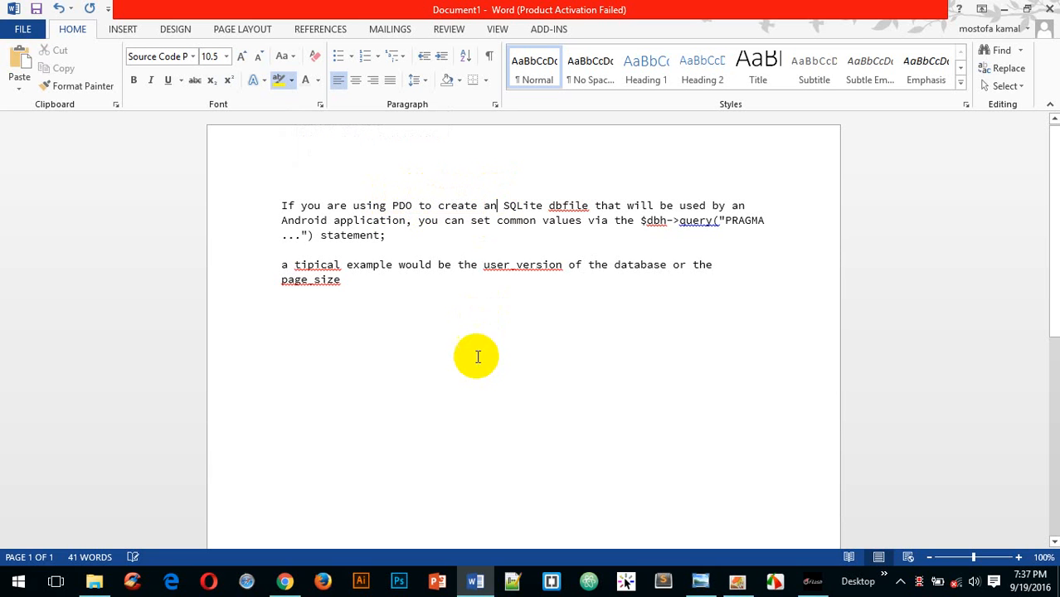
click(291, 79)
click(287, 170)
Step: Highlight the word "create" in the first line in yellow and turn the highlighter off
click(292, 80)
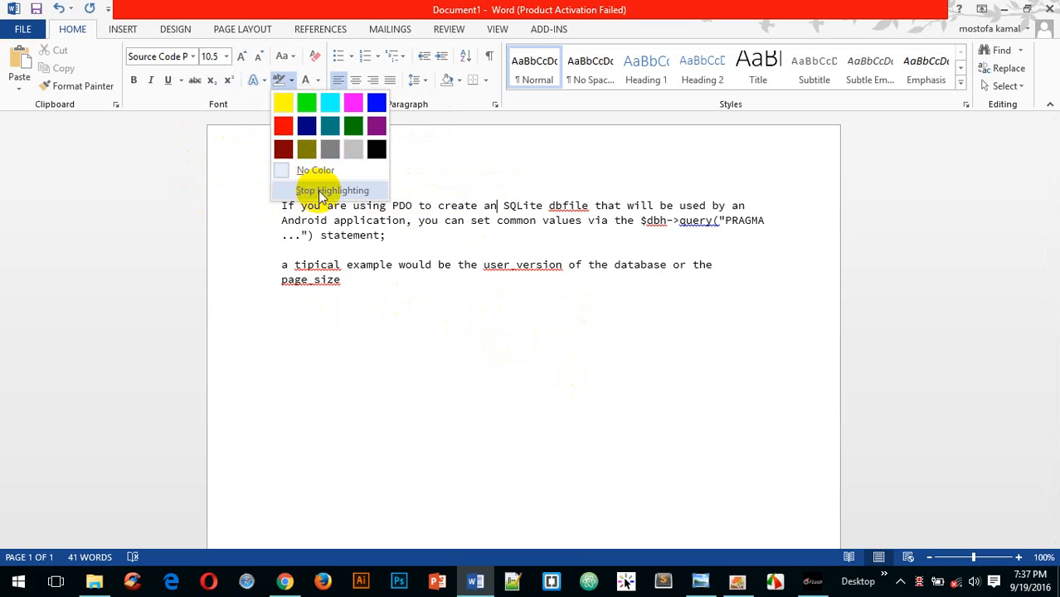
click(283, 105)
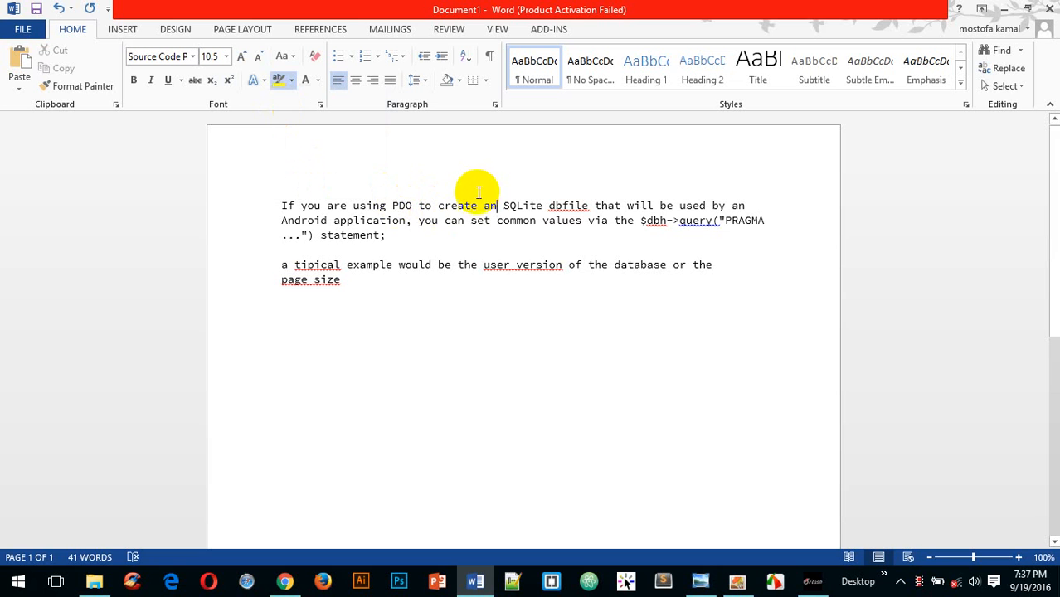
drag(477, 202, 437, 208)
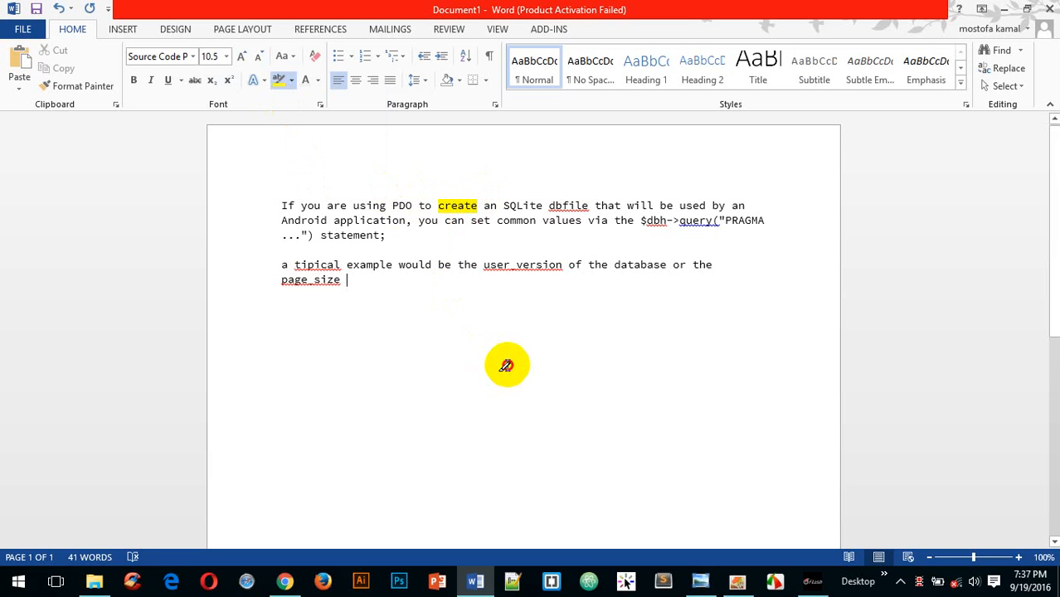
click(283, 80)
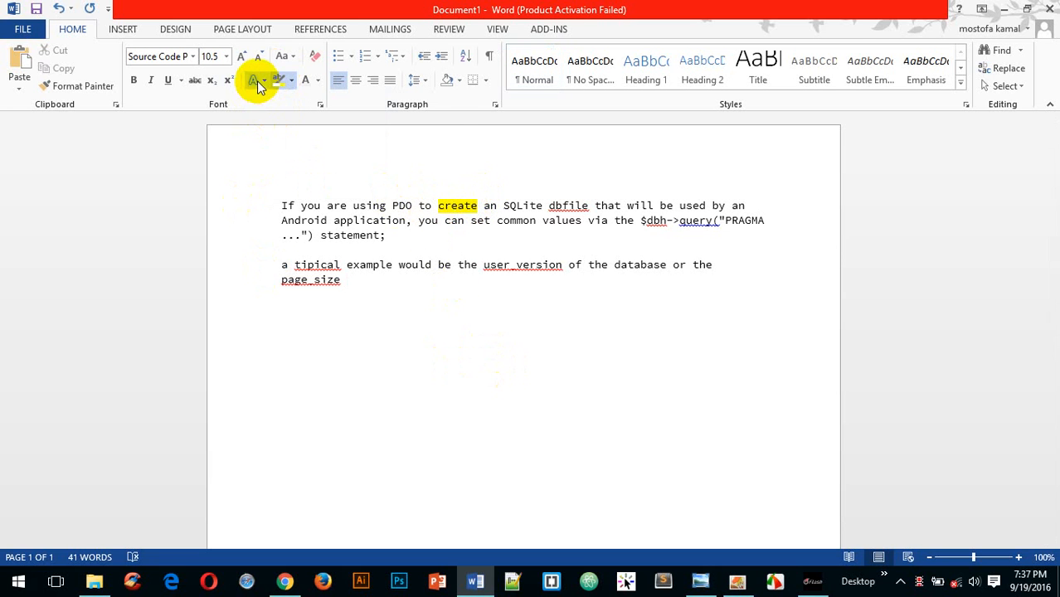
Step: Examine the available text effects, including the outline, shadow and reflection options, without applying any
click(258, 82)
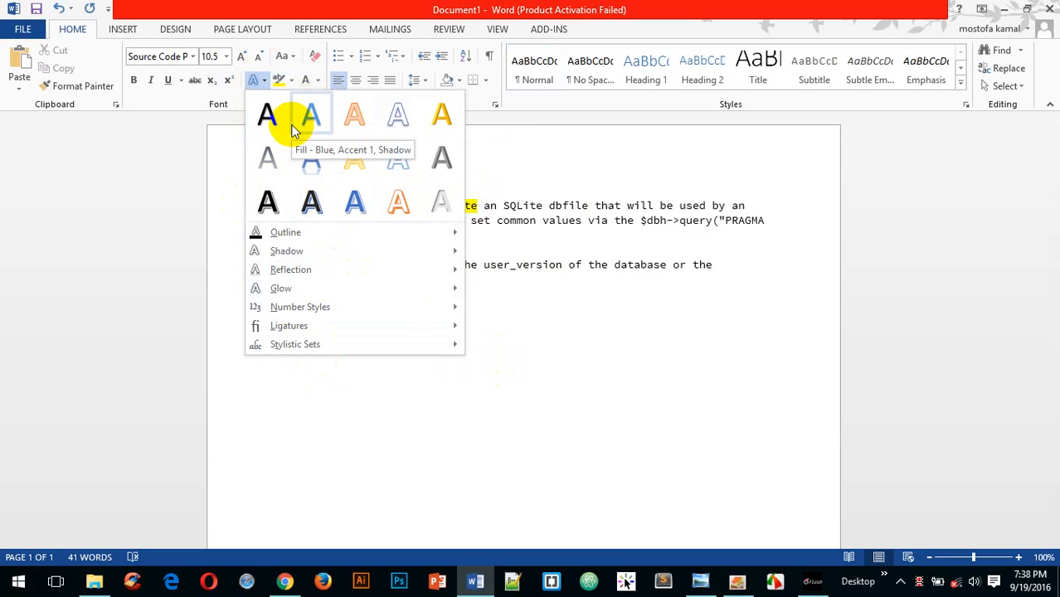
mouse_move(254, 239)
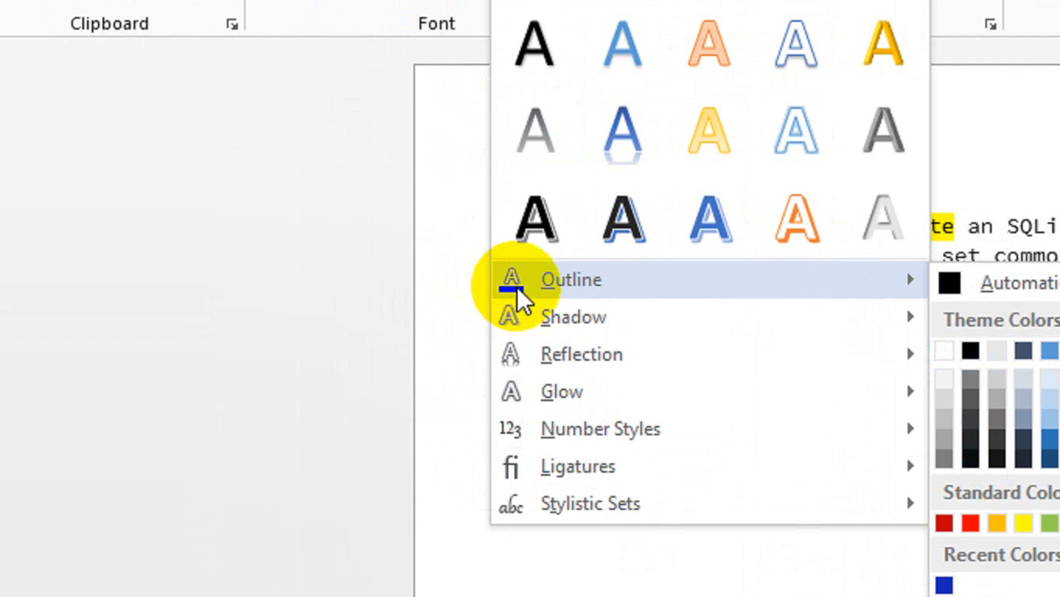
mouse_move(518, 326)
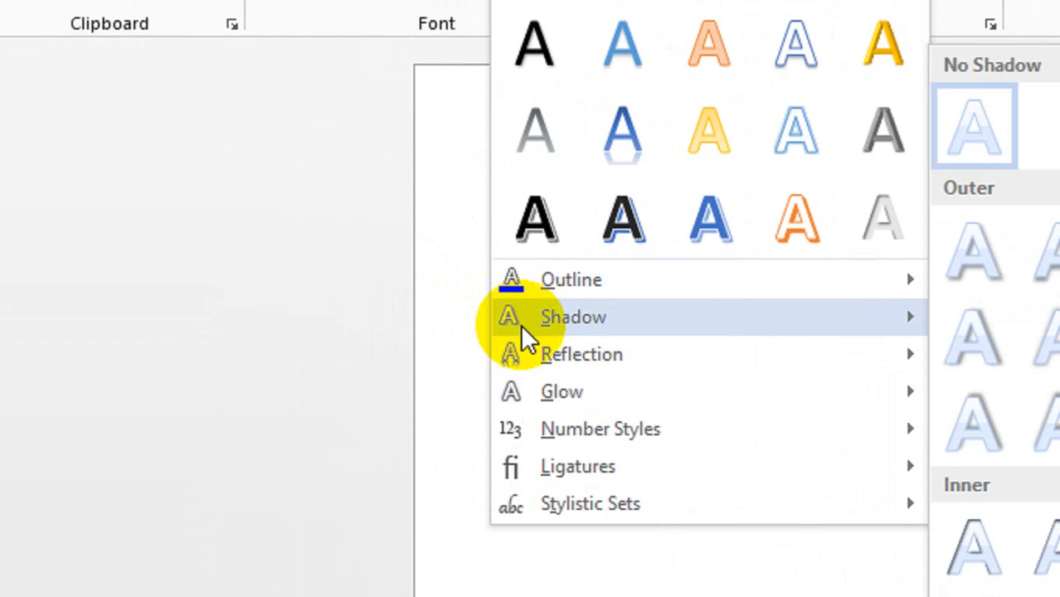
mouse_move(503, 352)
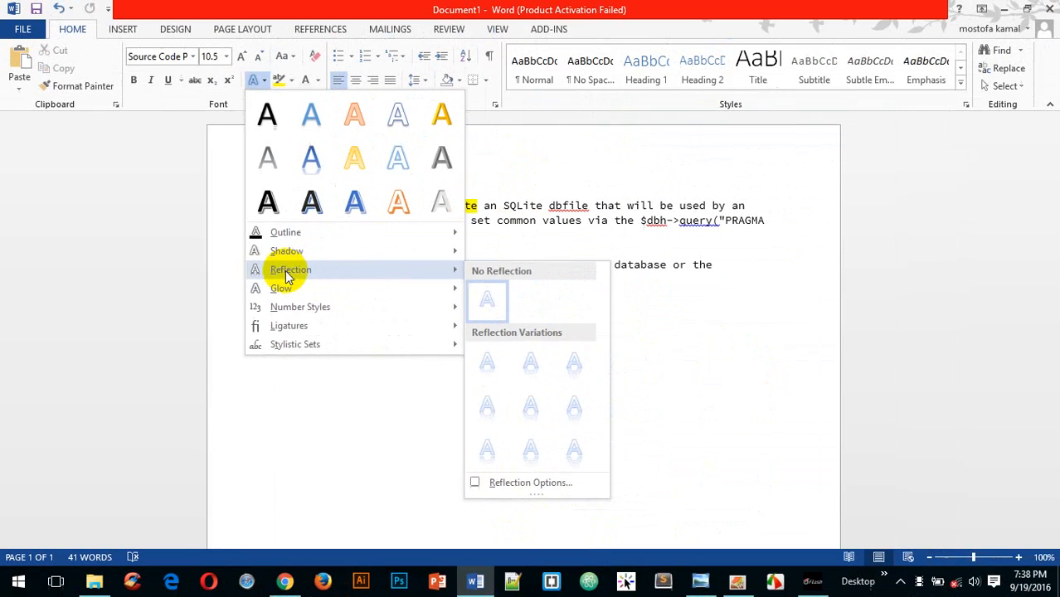
click(715, 463)
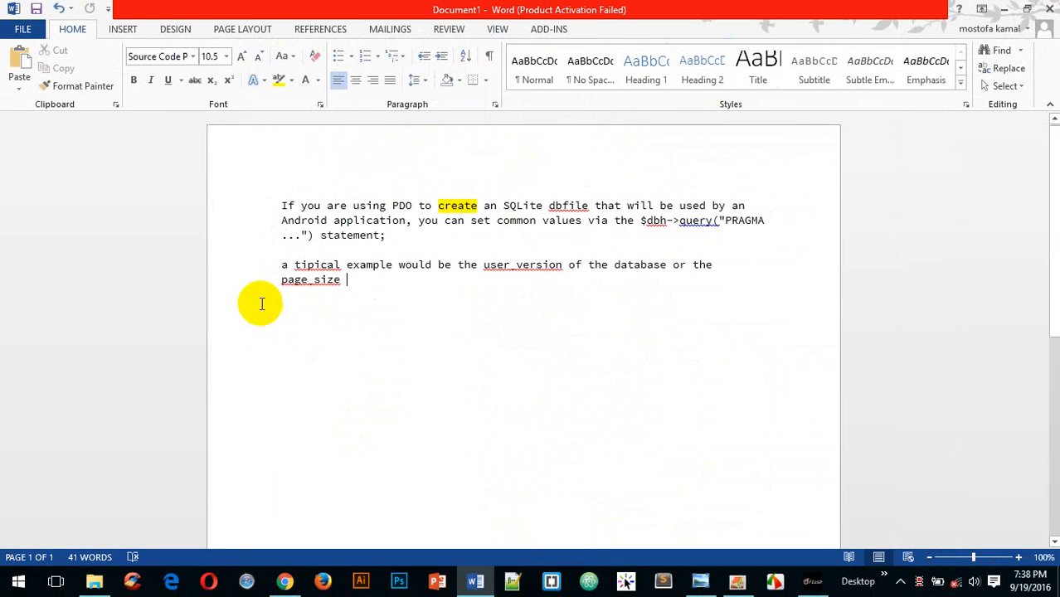
Step: On a new line below the last paragraph, set the font to Times New Roman and enter the person's full name
key(BackSpace)
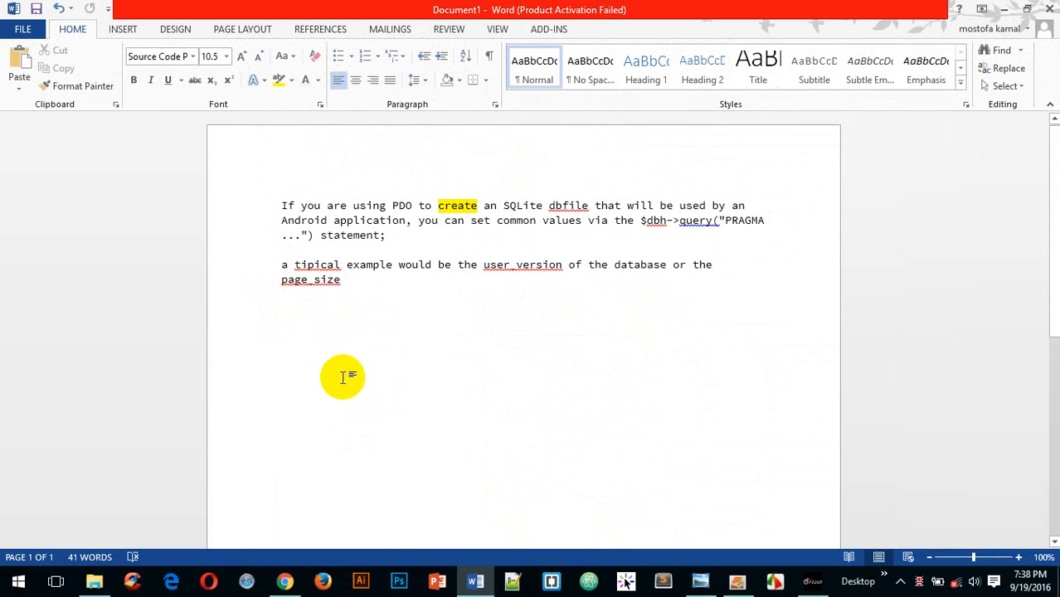
key(Return)
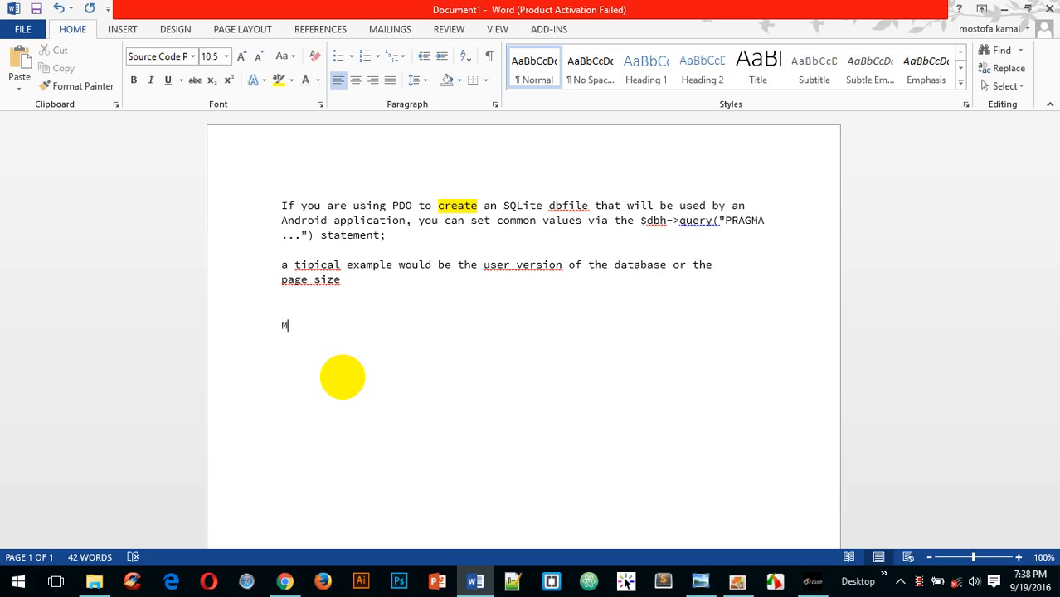
key(BackSpace)
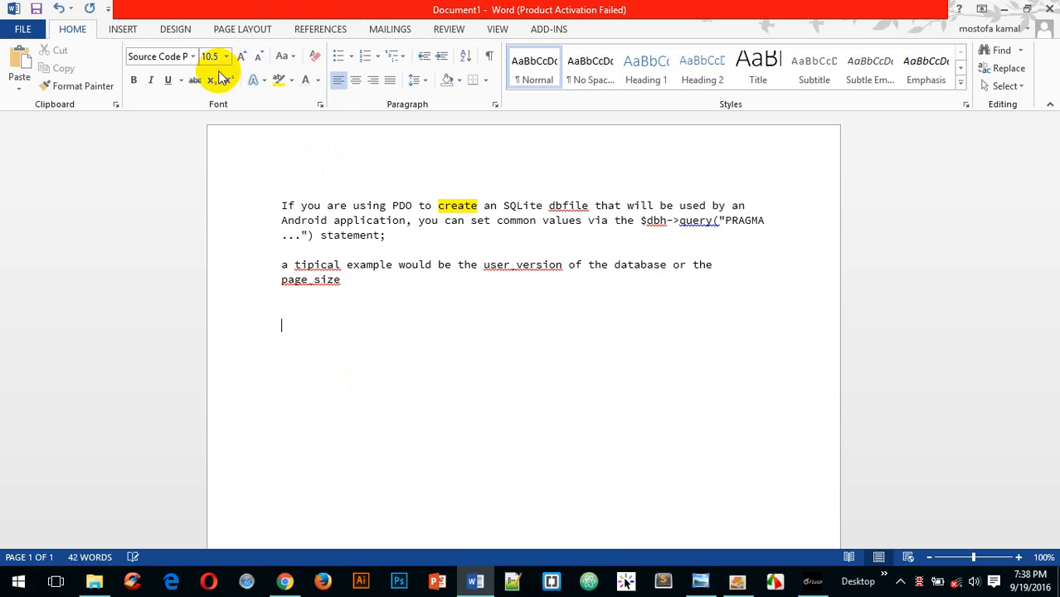
click(192, 56)
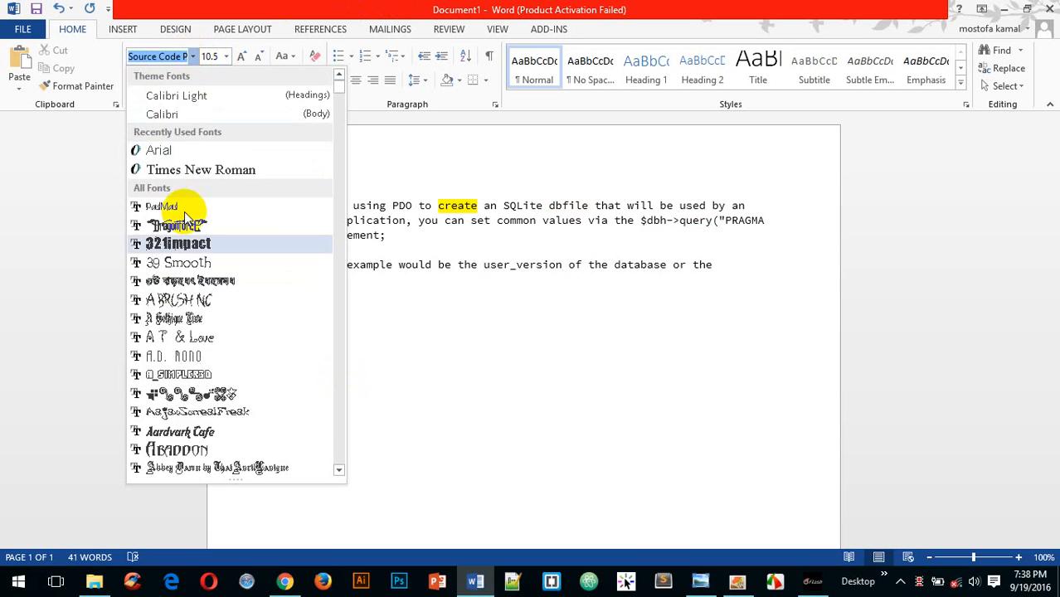
click(183, 169)
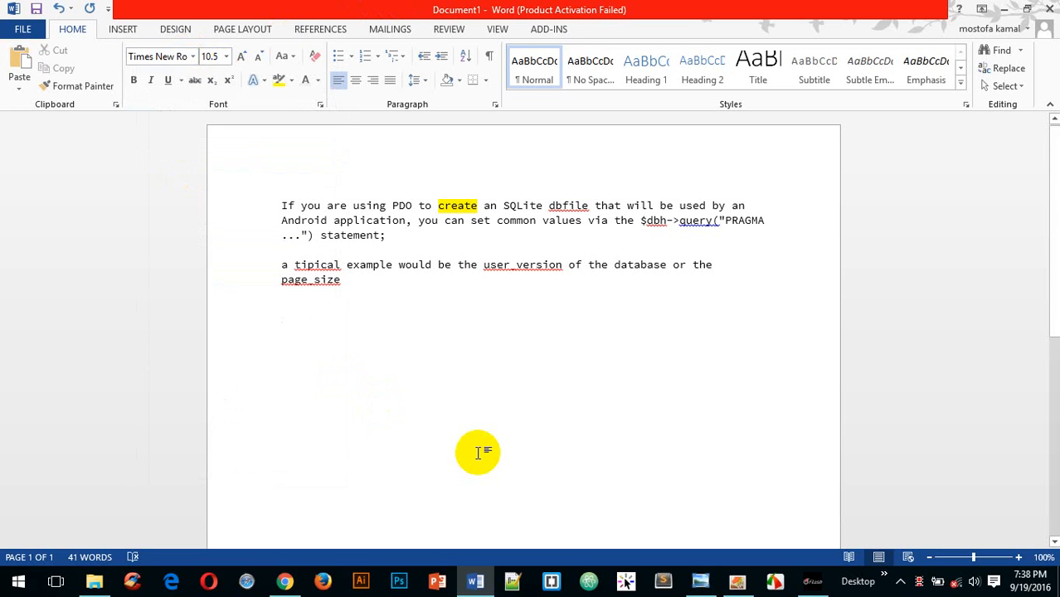
text(ম)
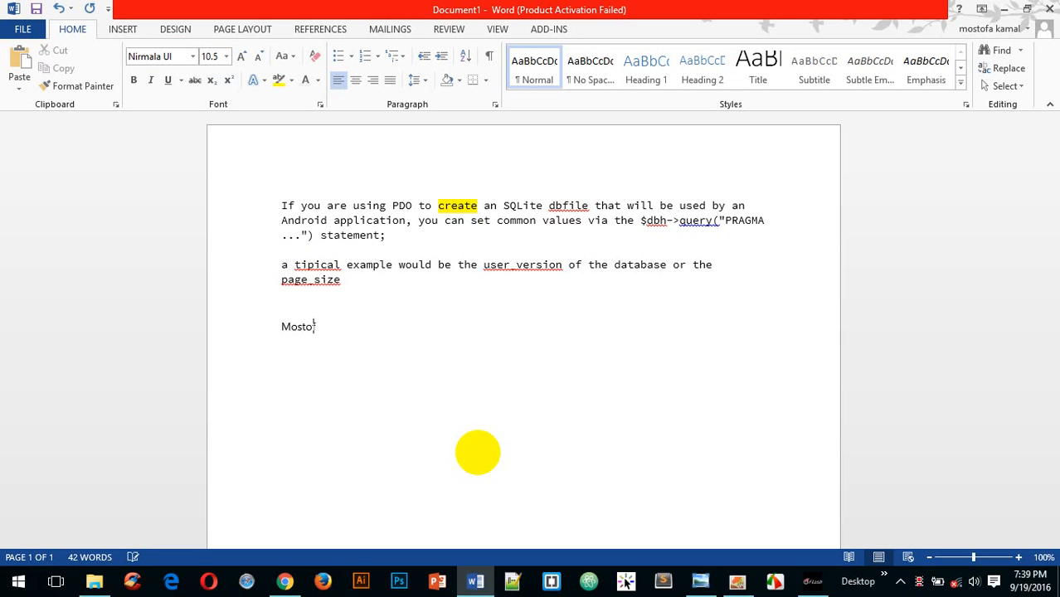
text(kamal)
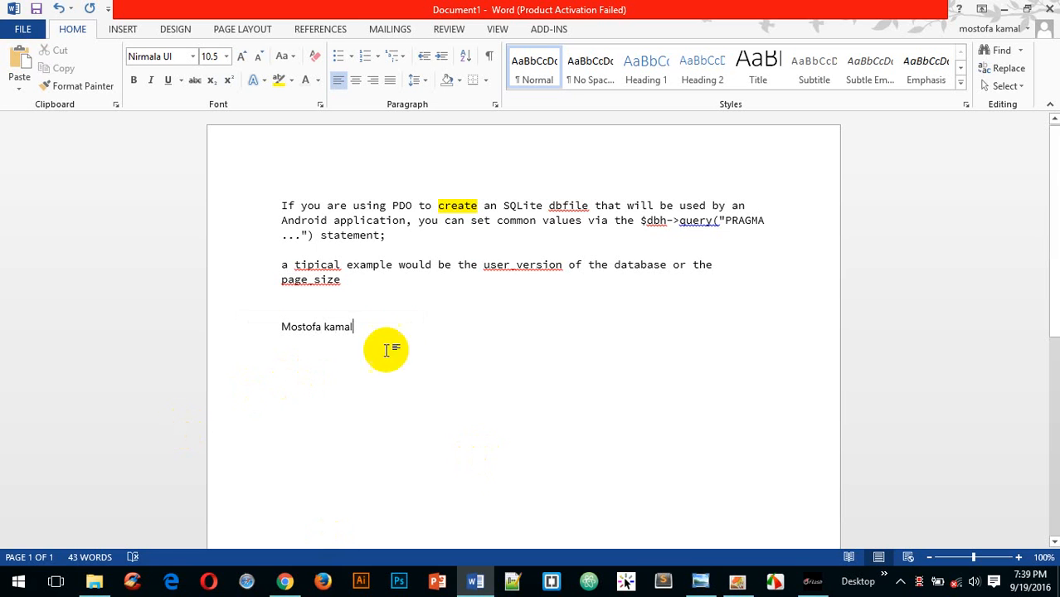
Step: Apply the text effect with white fill, orange outline and hard orange shadow to the full name below the paragraphs
drag(373, 323, 283, 320)
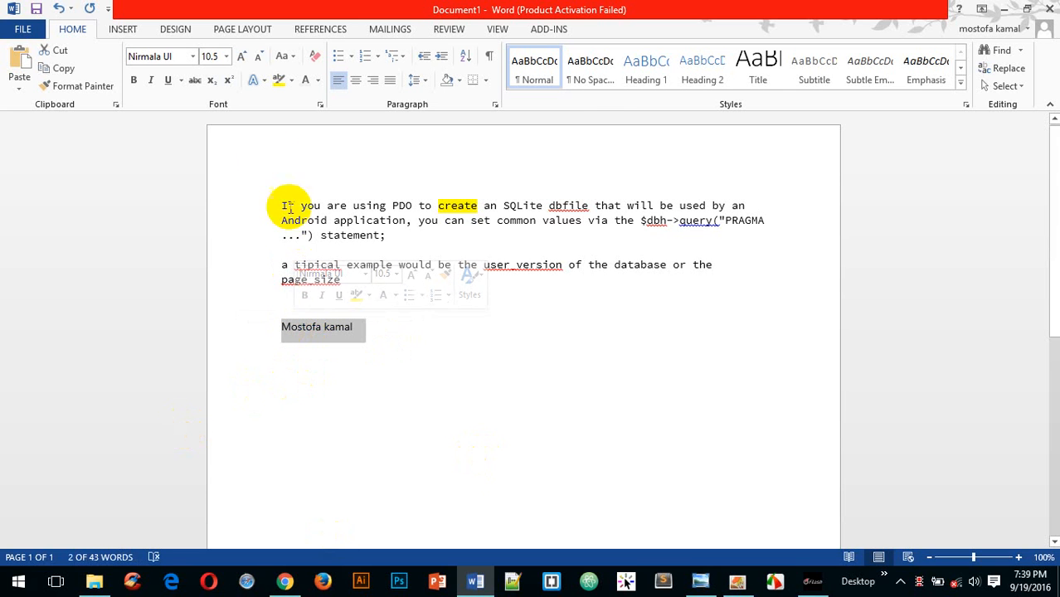
click(263, 81)
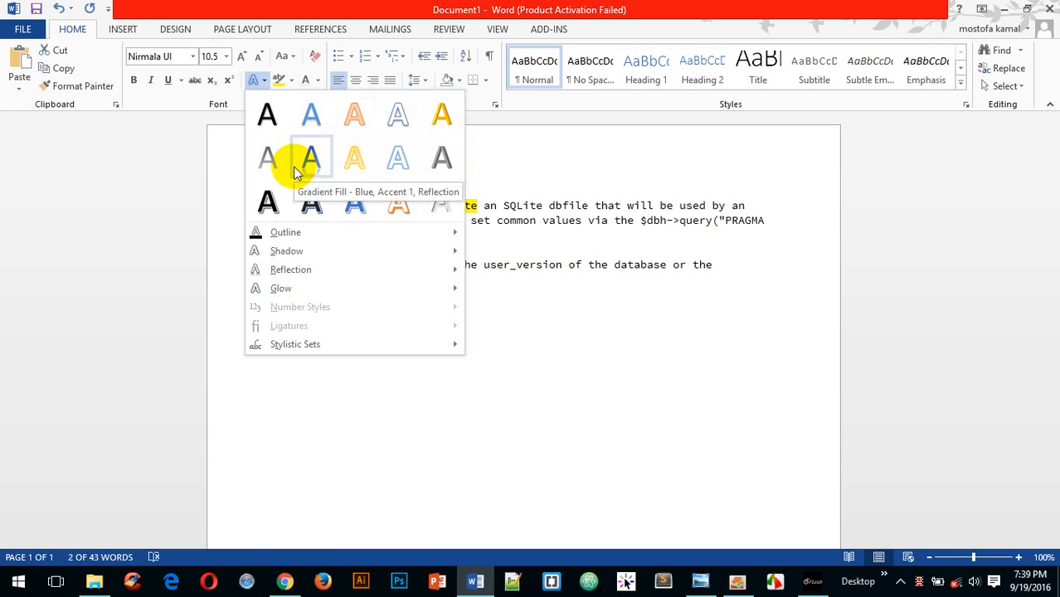
click(405, 208)
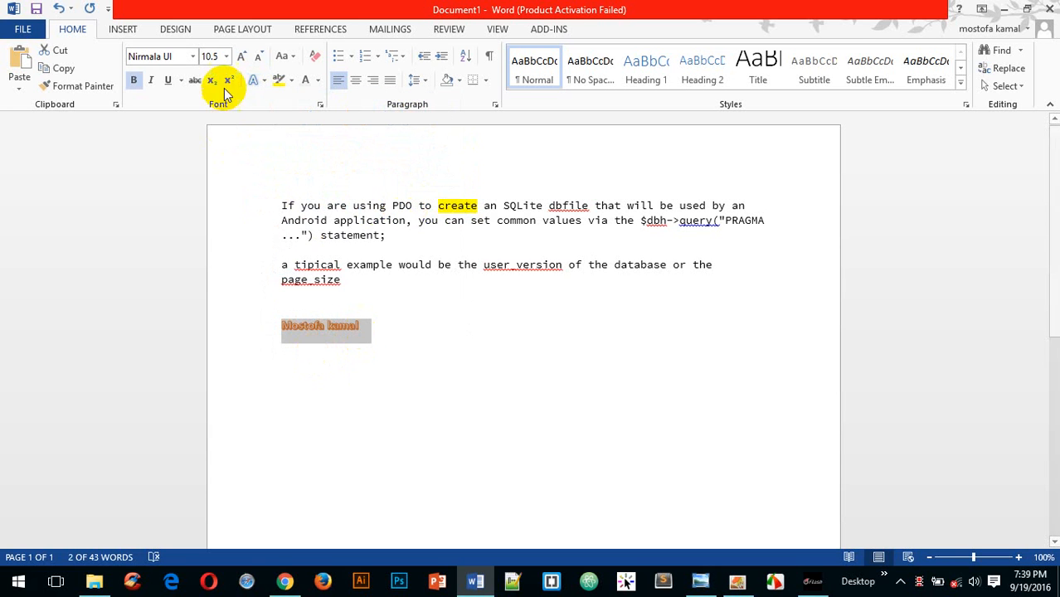
Step: Try font sizes 24 and 72 on the name line and settle on size 48
click(225, 60)
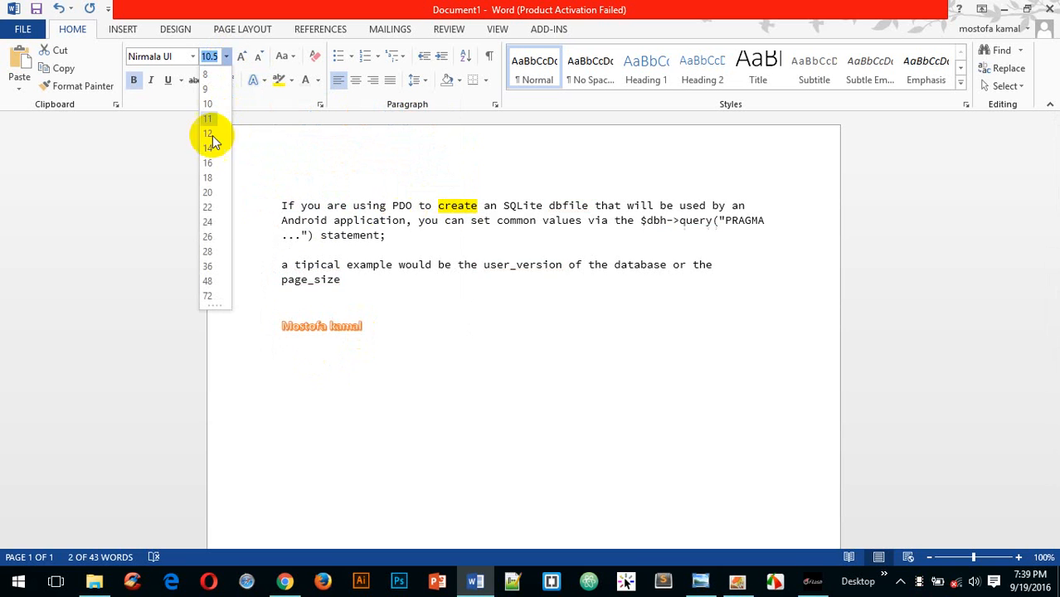
click(205, 232)
click(225, 57)
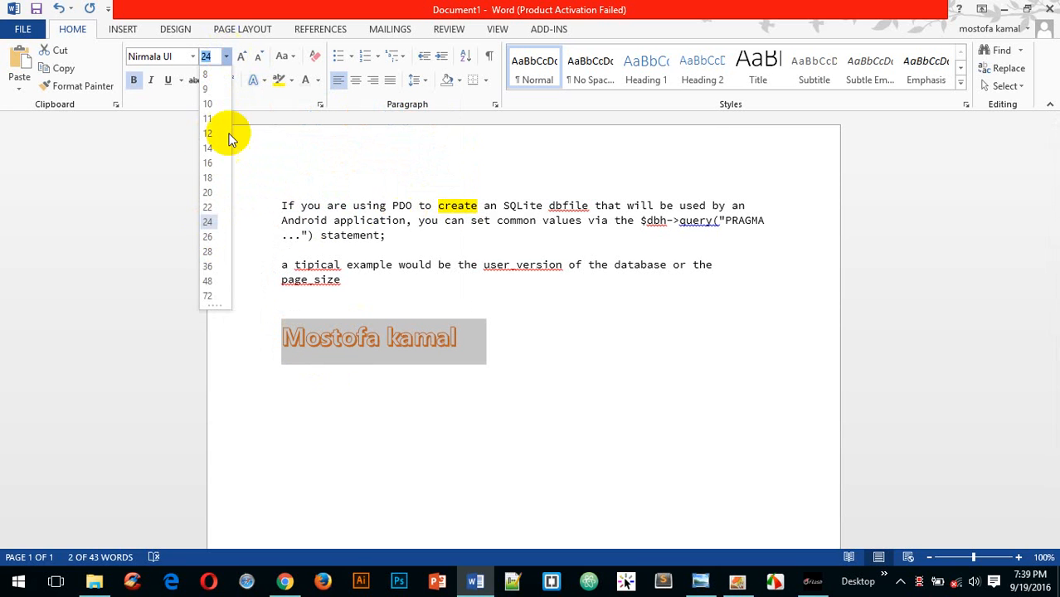
click(208, 296)
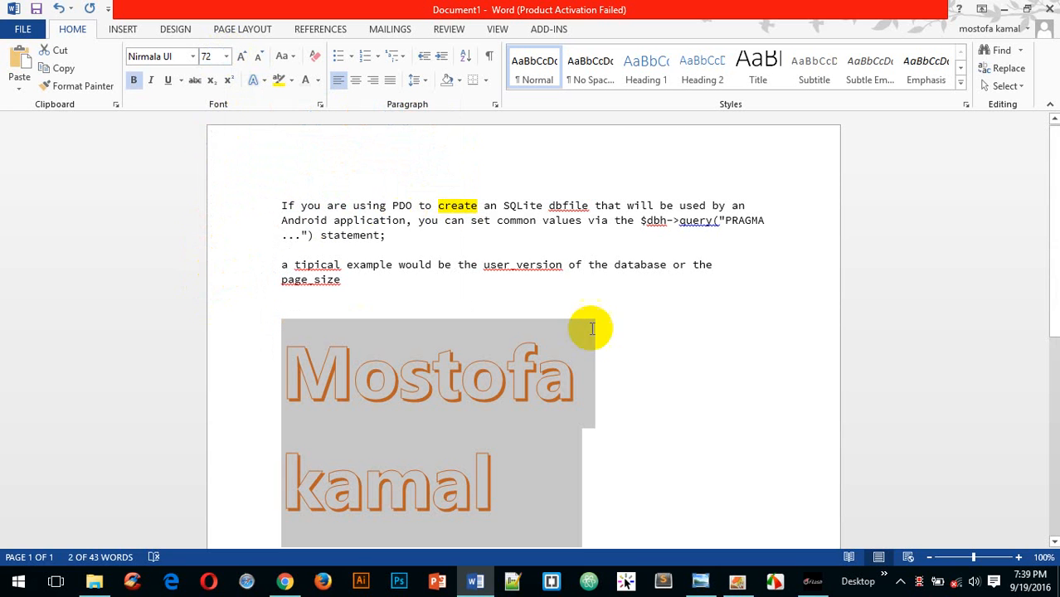
click(226, 57)
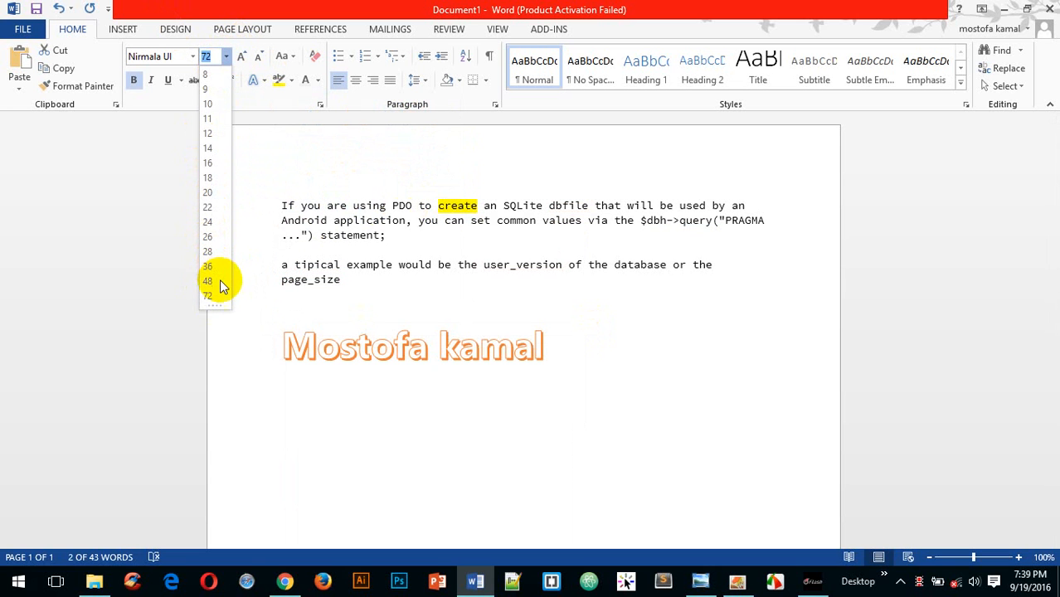
click(215, 281)
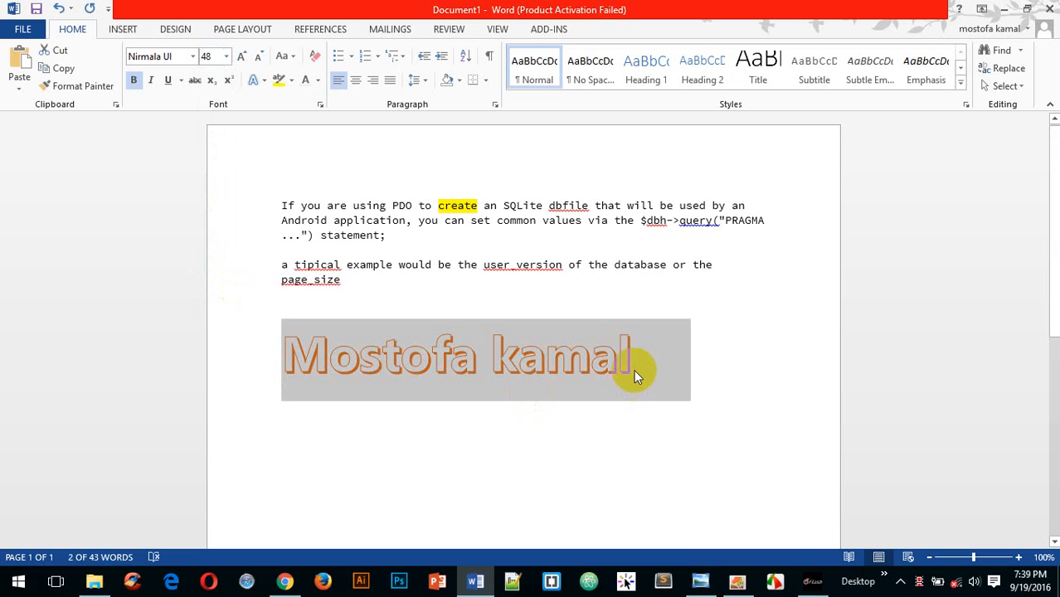
Step: Open the detailed line settings for the text outline of the name
click(263, 82)
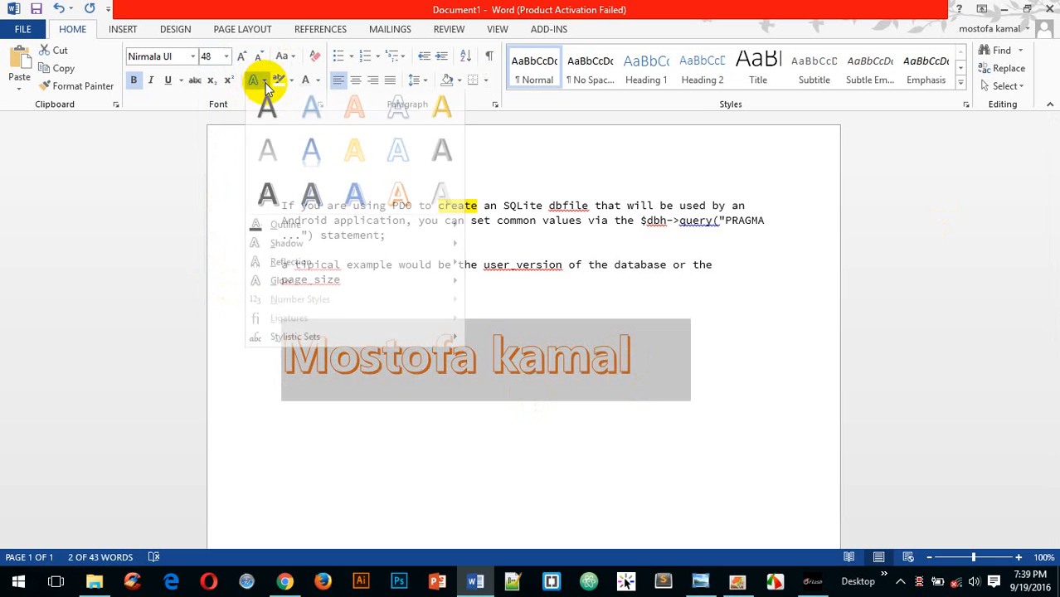
mouse_move(306, 236)
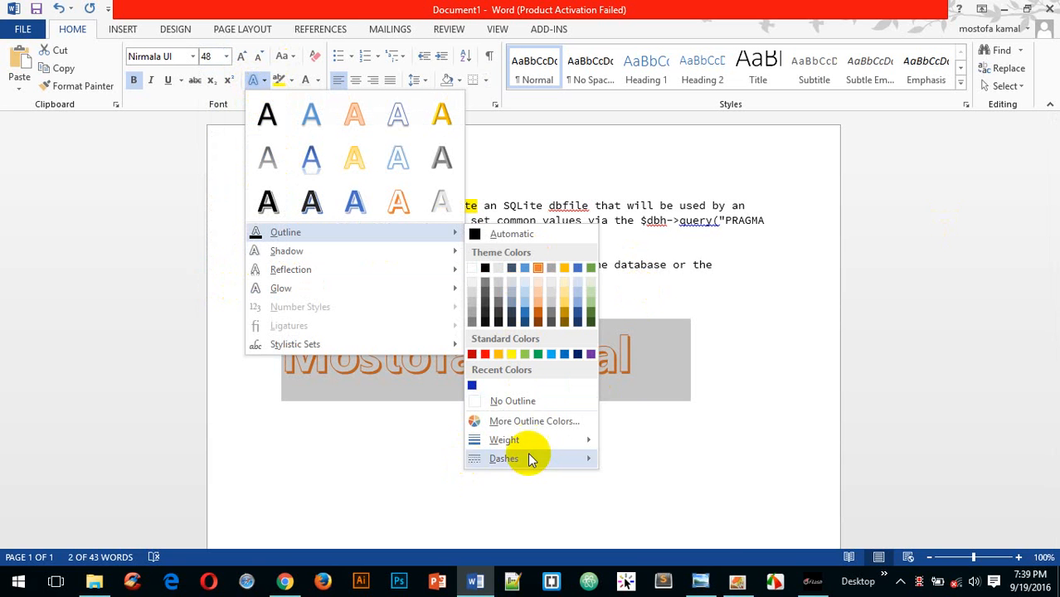
mouse_move(544, 446)
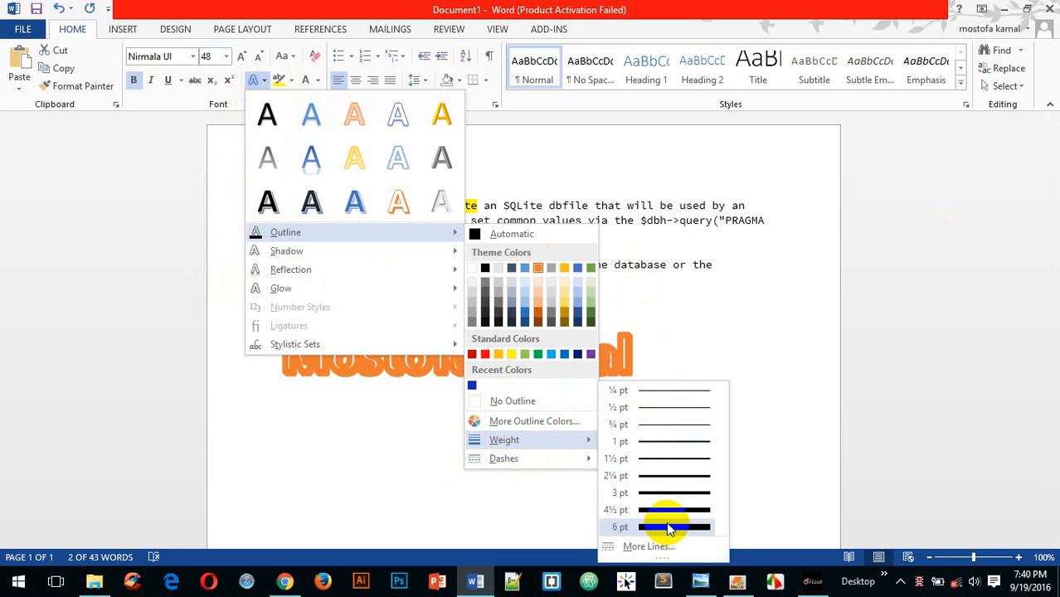
click(614, 551)
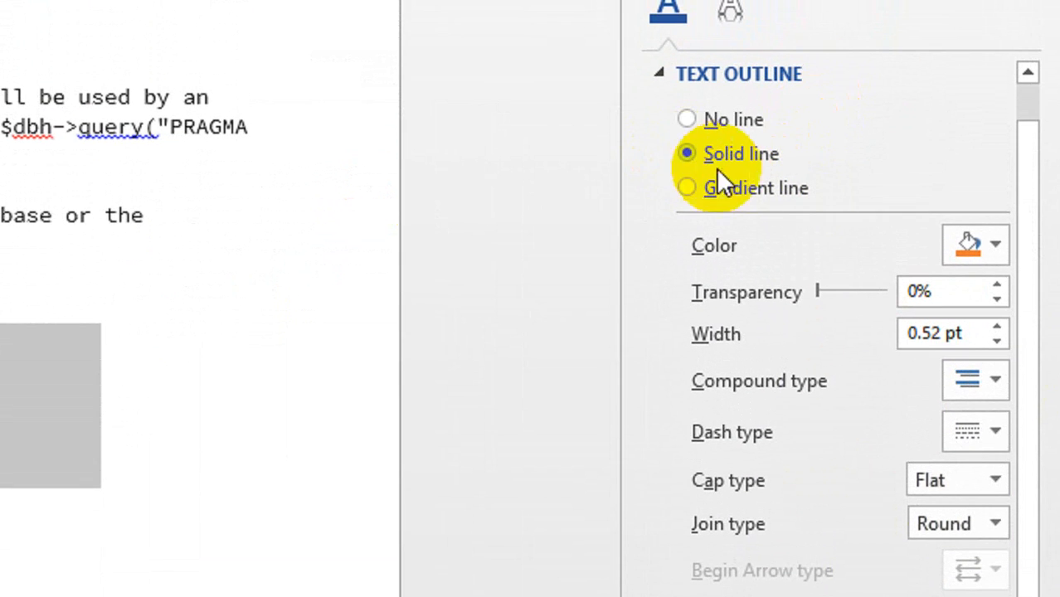
Step: Change the name's outline to a gradient line using a grey linear preset gradient
click(687, 191)
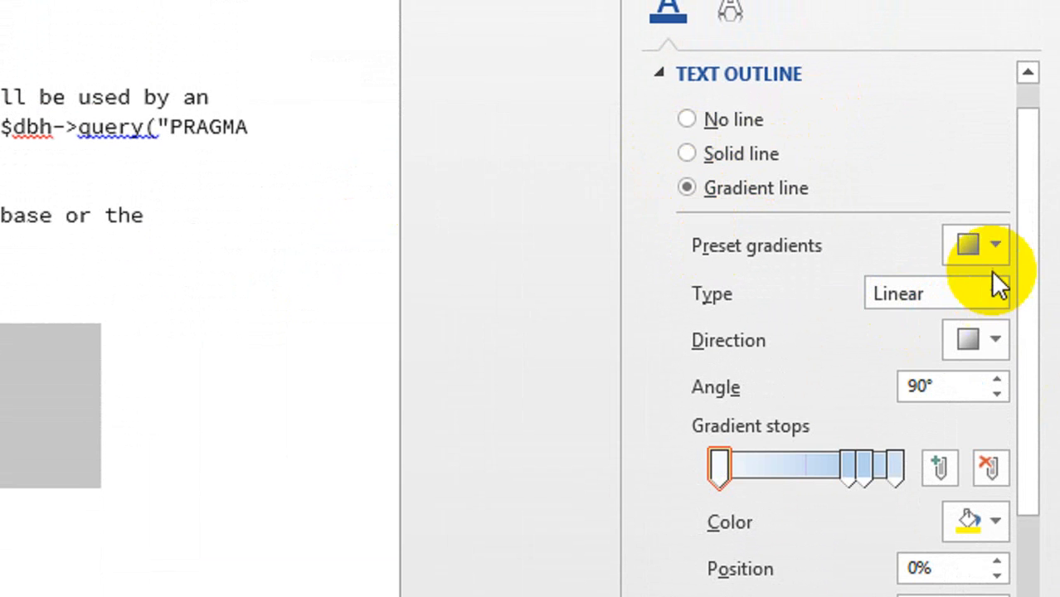
click(990, 242)
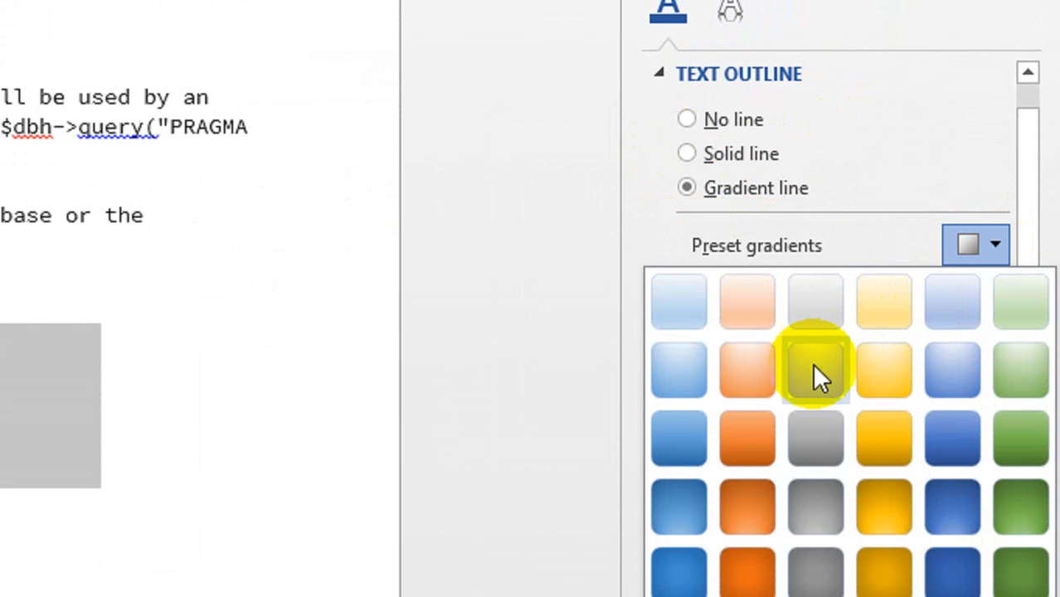
click(793, 440)
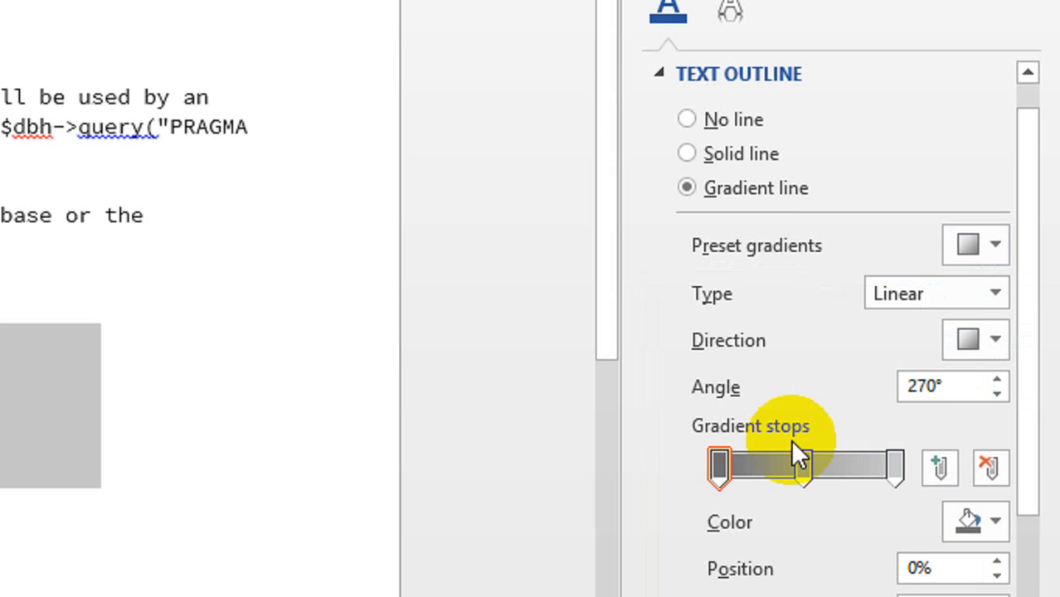
Step: Set the outline's first gradient stop to yellow and its last gradient stop to green
scroll(815, 473, down, 2)
click(713, 421)
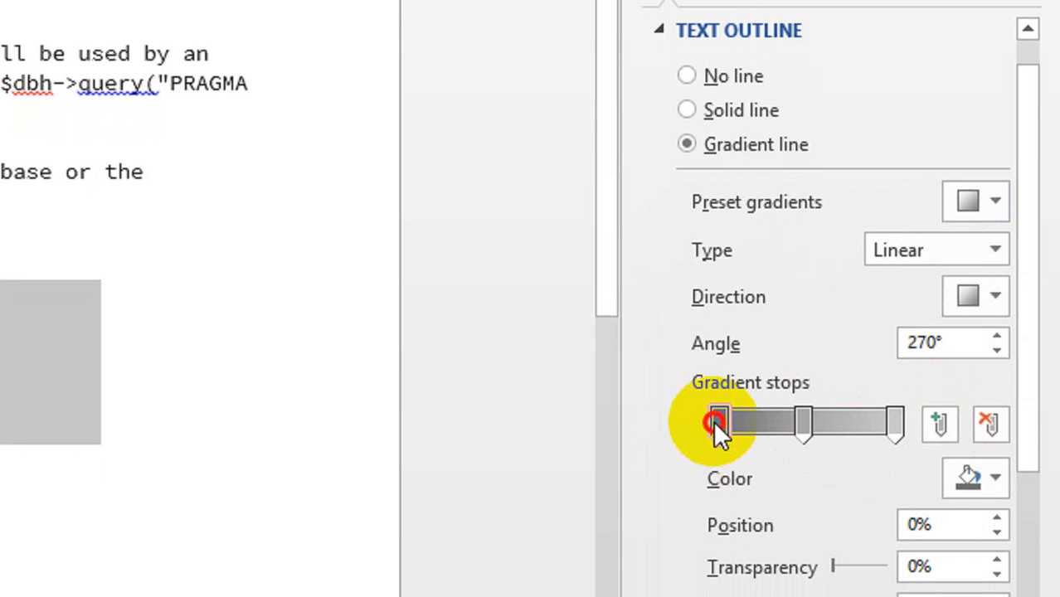
scroll(977, 468, down, 1)
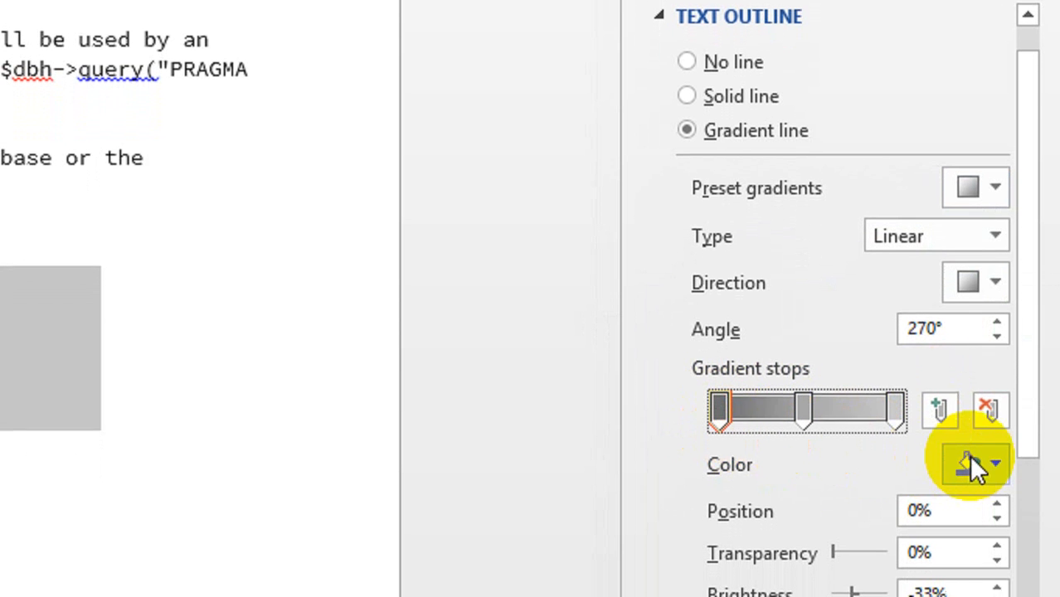
click(995, 449)
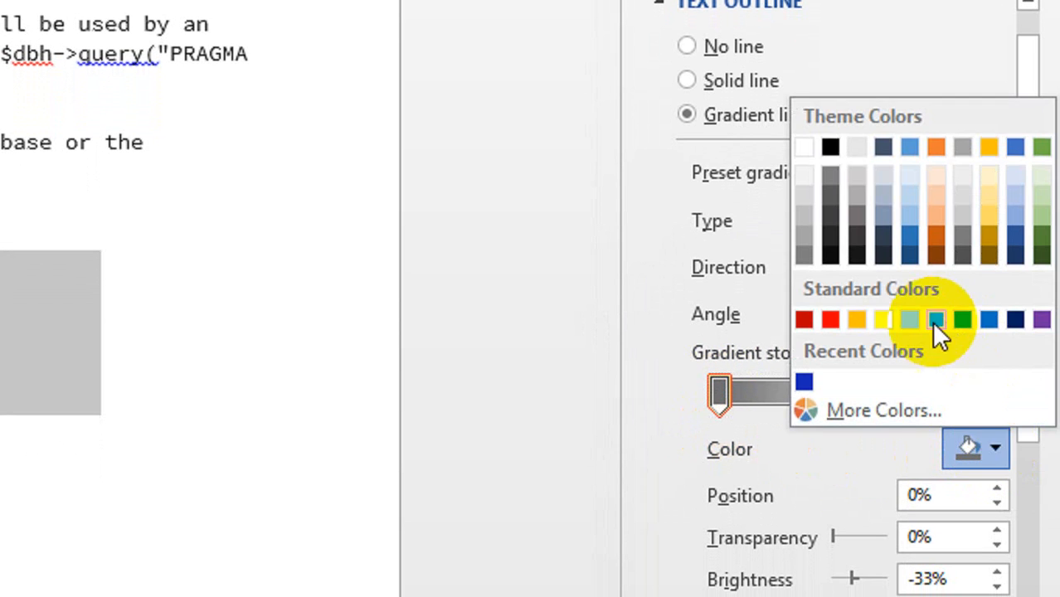
click(884, 318)
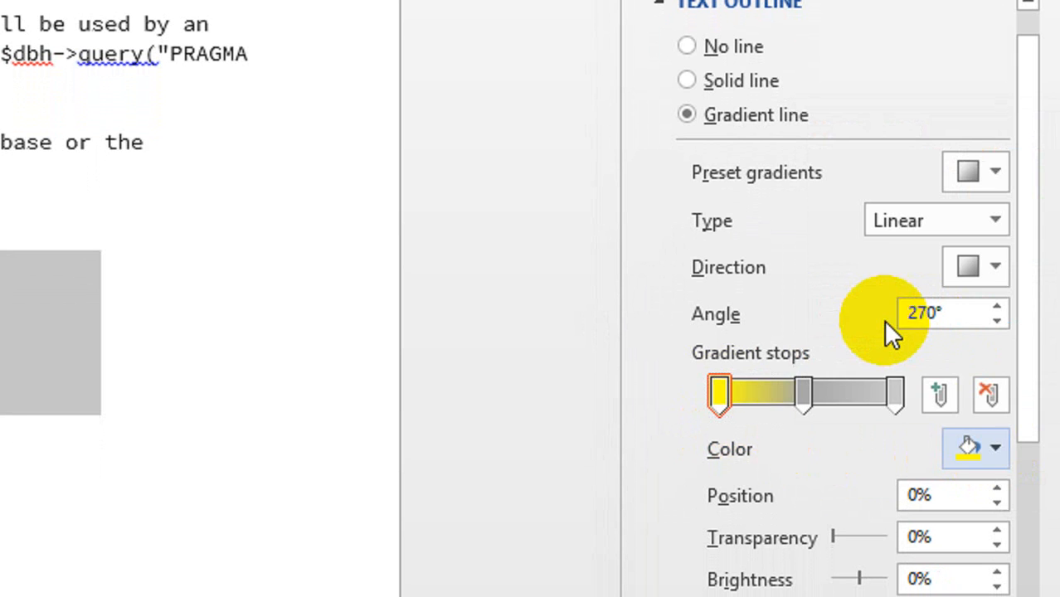
click(896, 396)
click(995, 449)
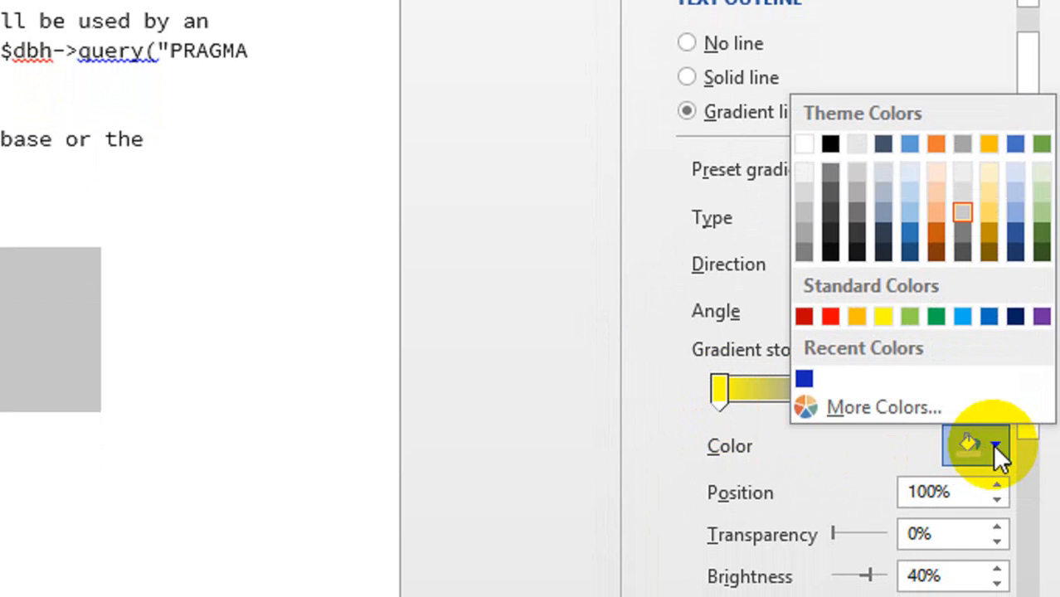
click(1045, 158)
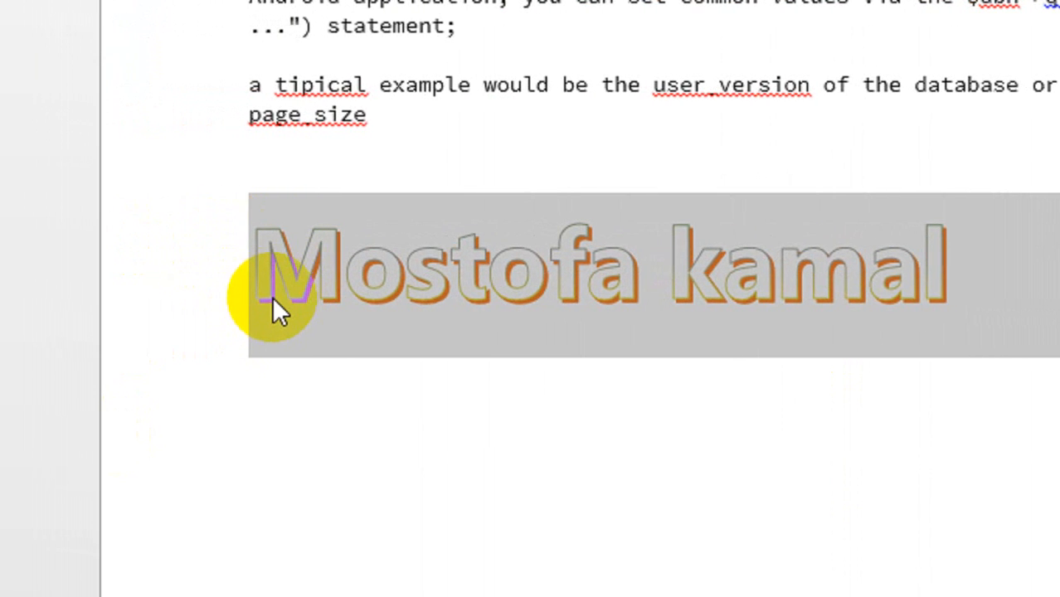
Step: Clear the character formatting of the first word in the name line and try a gradient line outline on it
click(497, 236)
key(ctrl+space)
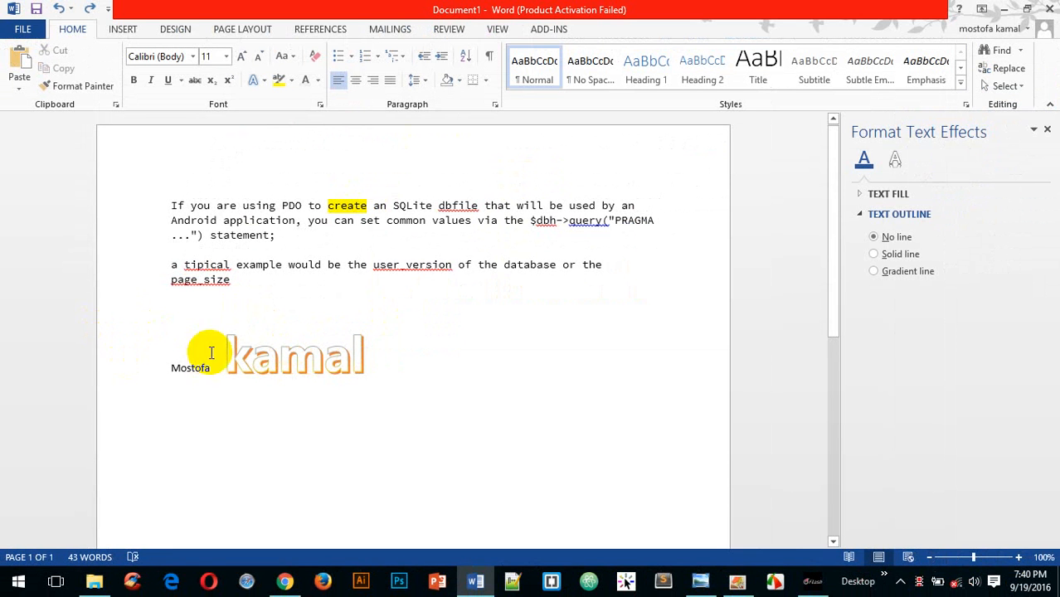
click(162, 361)
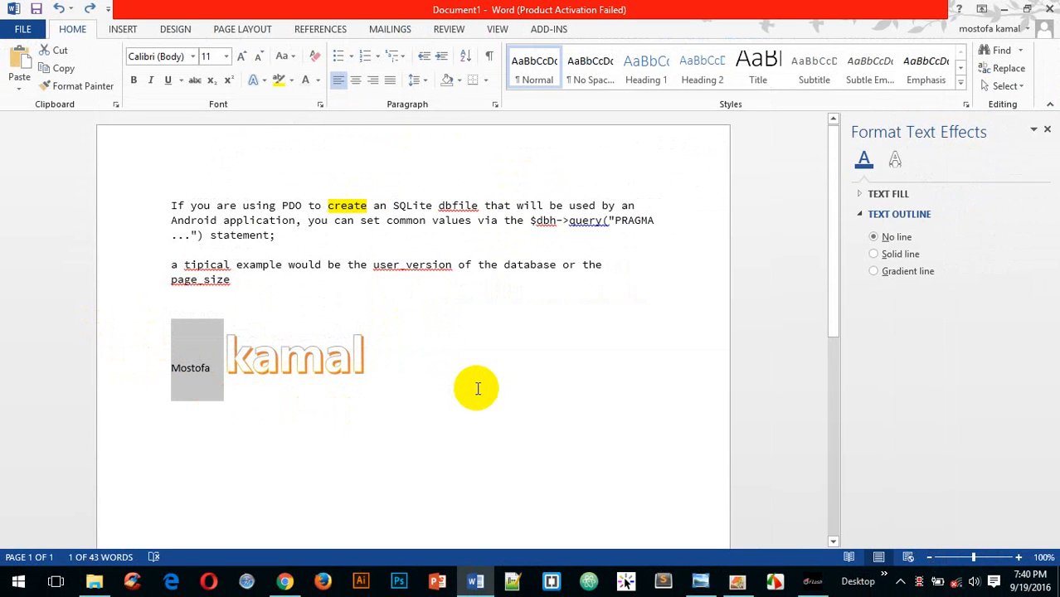
click(874, 272)
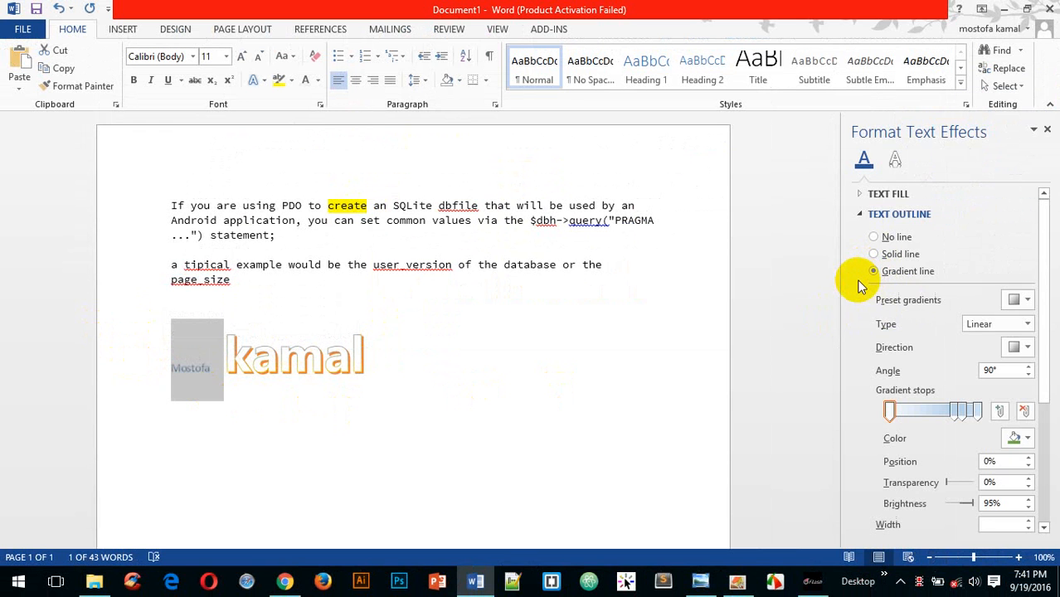
Step: Undo the formatting and gradient outline changes on the name line and set its font size back to 48
key(ctrl+z)
key(ctrl+z)
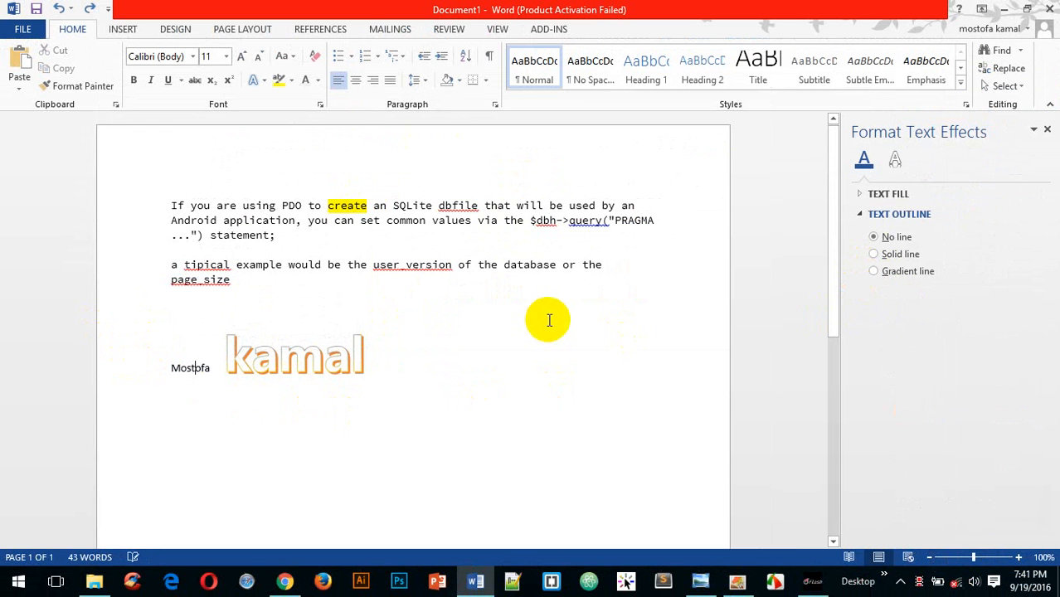
key(ctrl+y)
key(ctrl+y)
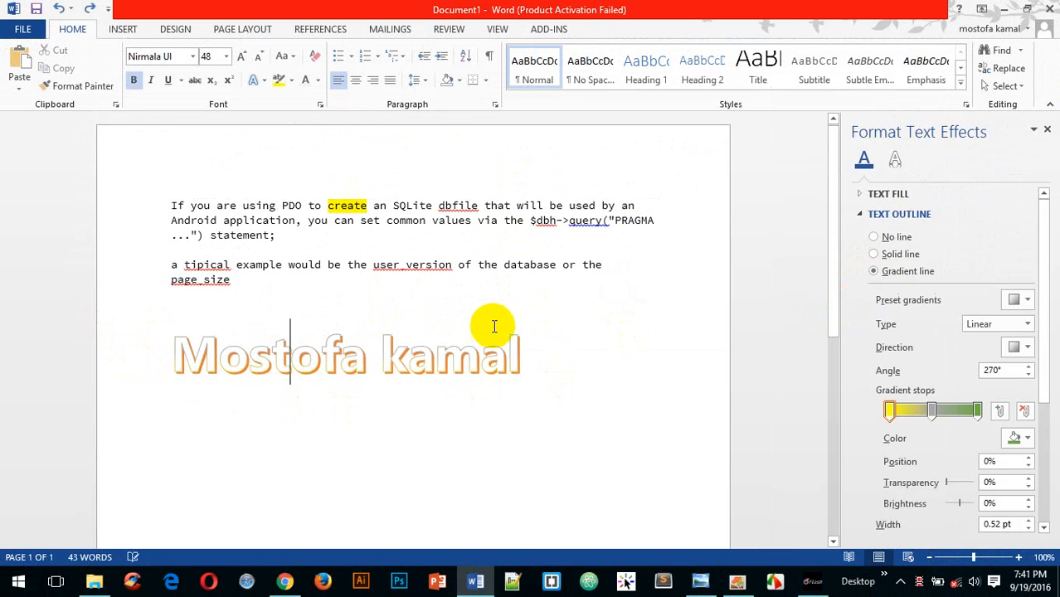
key(ctrl+z)
key(ctrl+z)
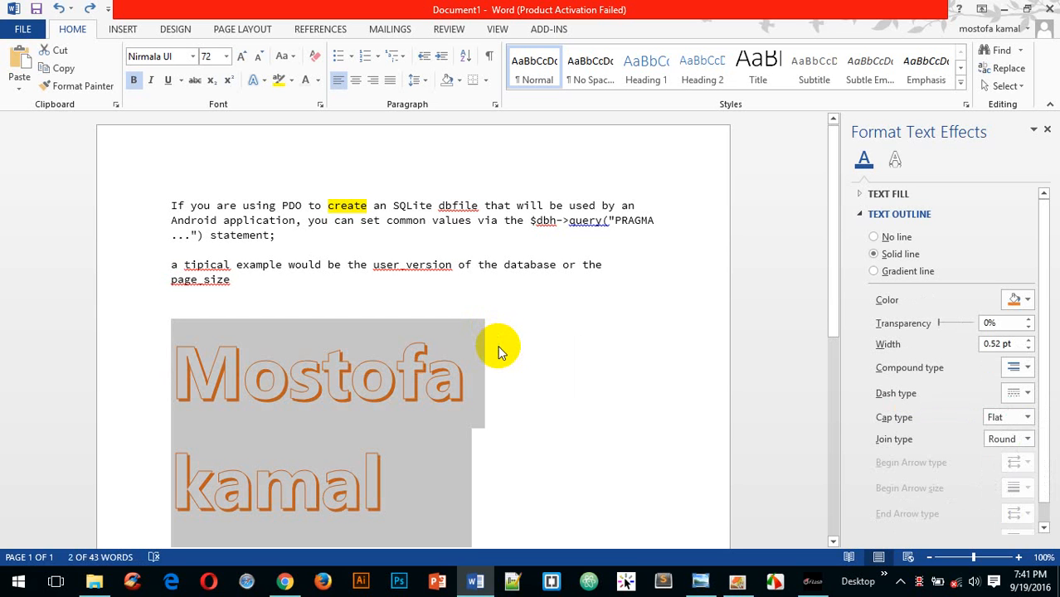
click(226, 56)
click(208, 280)
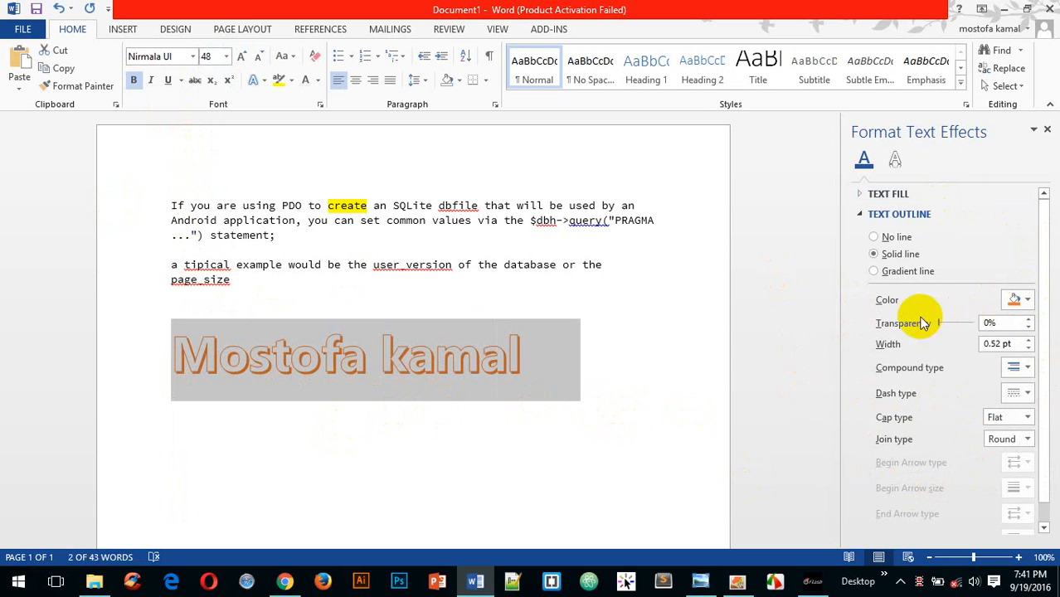
Step: Try dark blue for the name's solid text outline and change the outline colour to dark green
click(1027, 300)
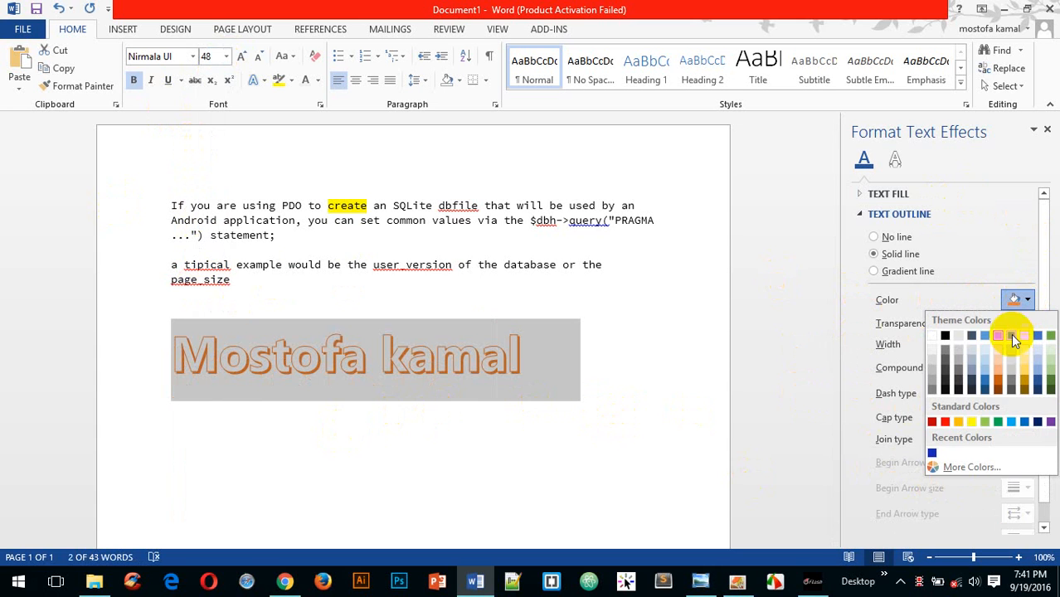
click(985, 394)
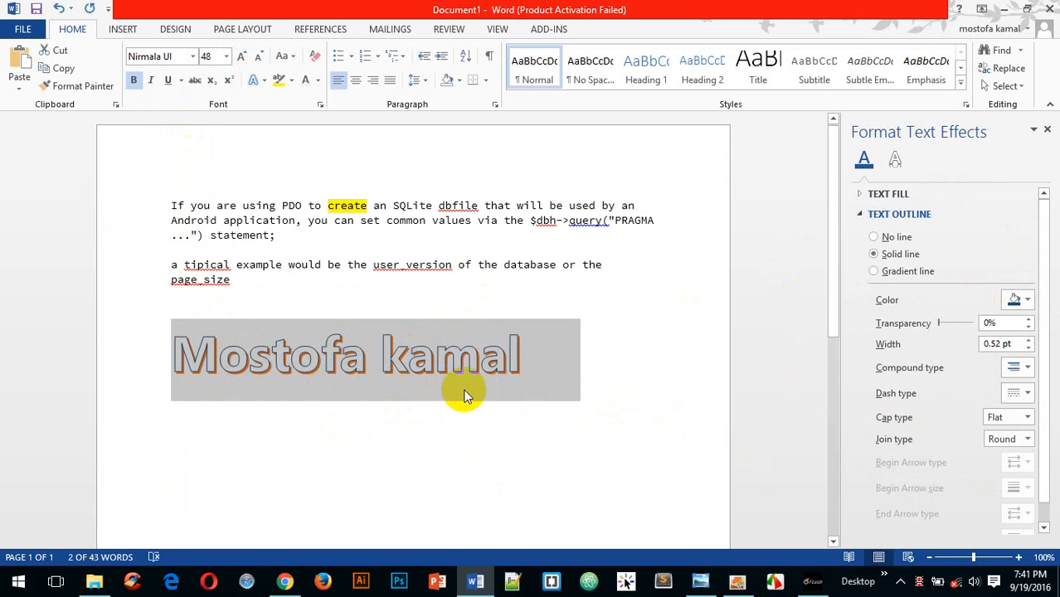
drag(974, 558, 993, 558)
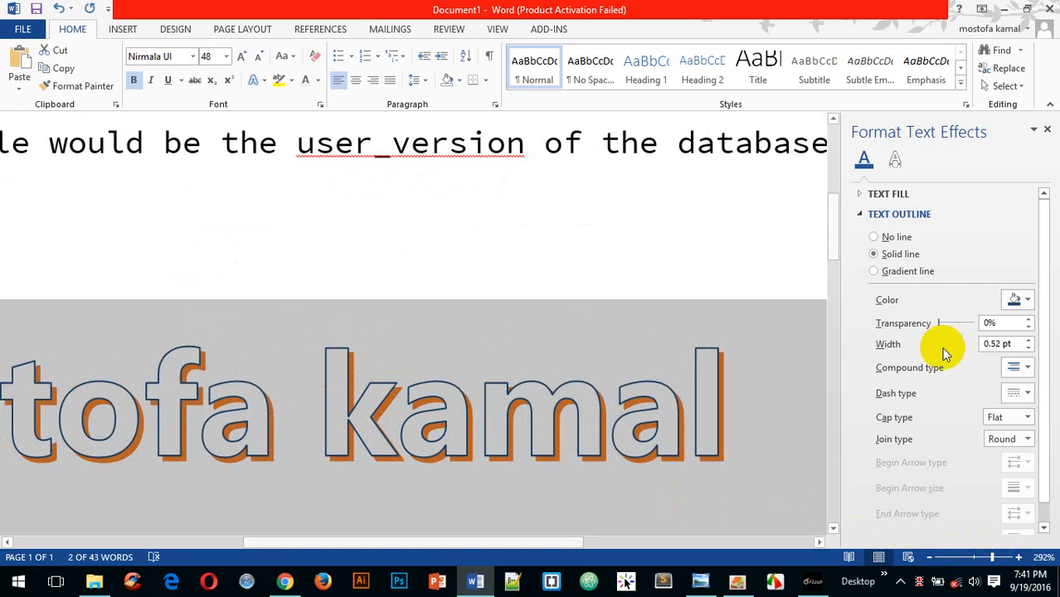
click(1029, 301)
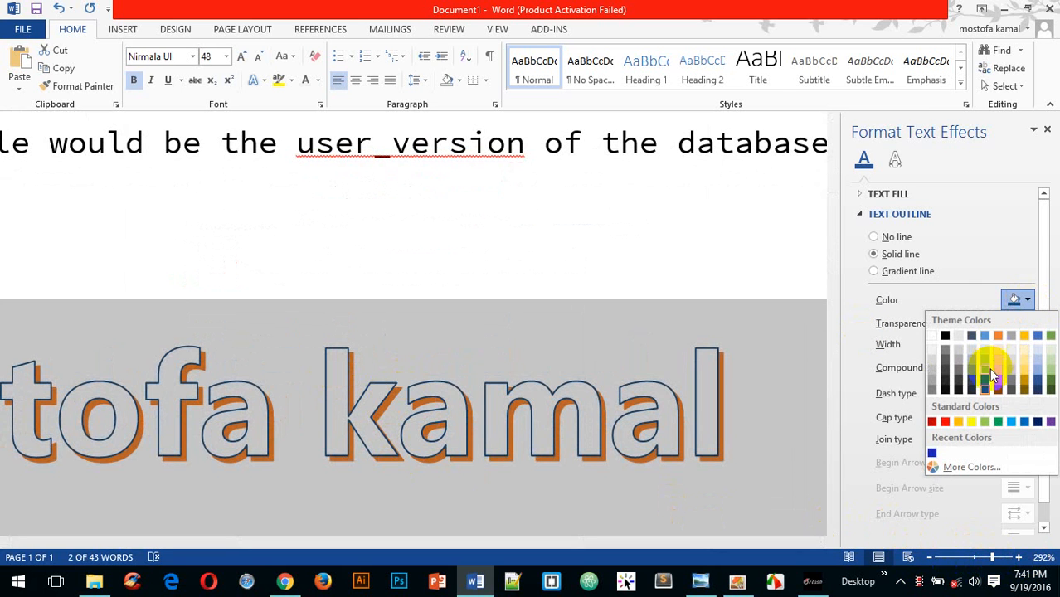
click(1050, 380)
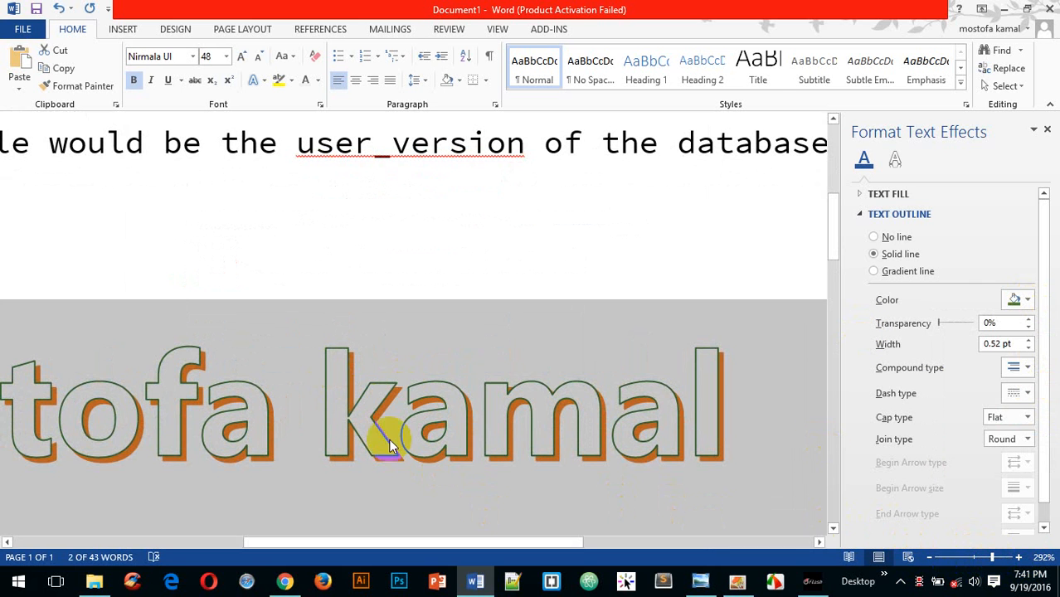